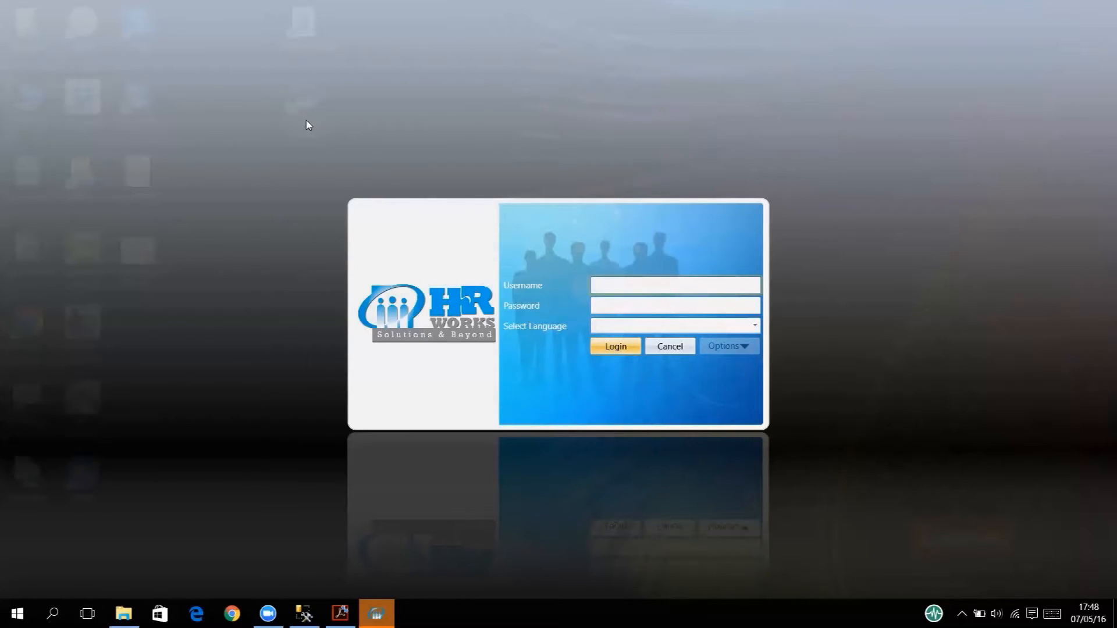
Log in as the administrator, re-entering the password after the invalid-login error.
click(628, 286)
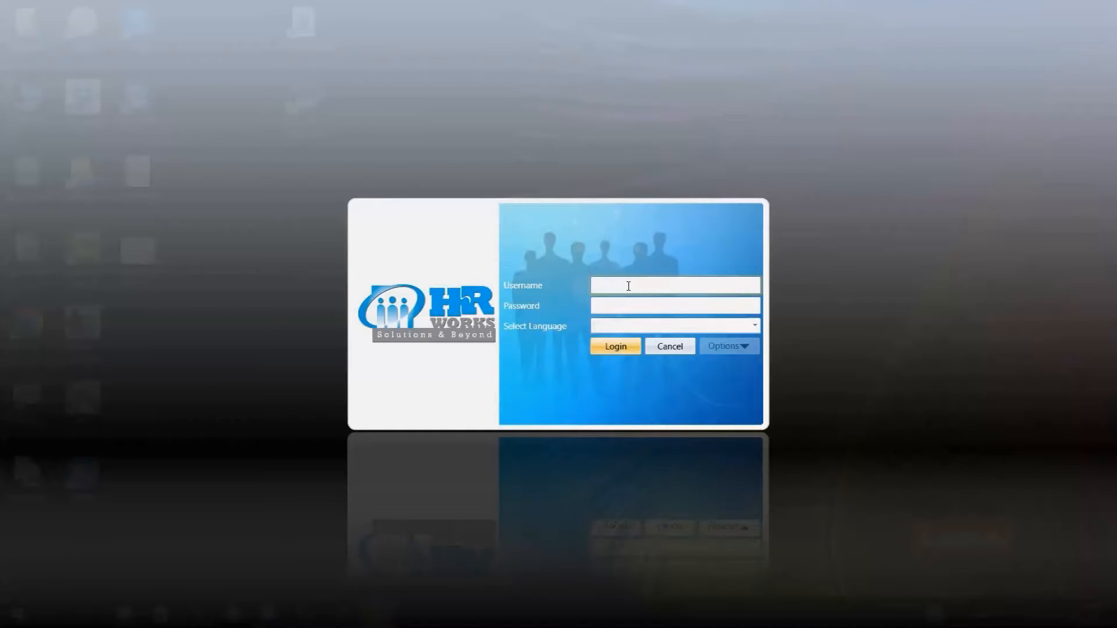
text(admin)
key(Tab)
text(123)
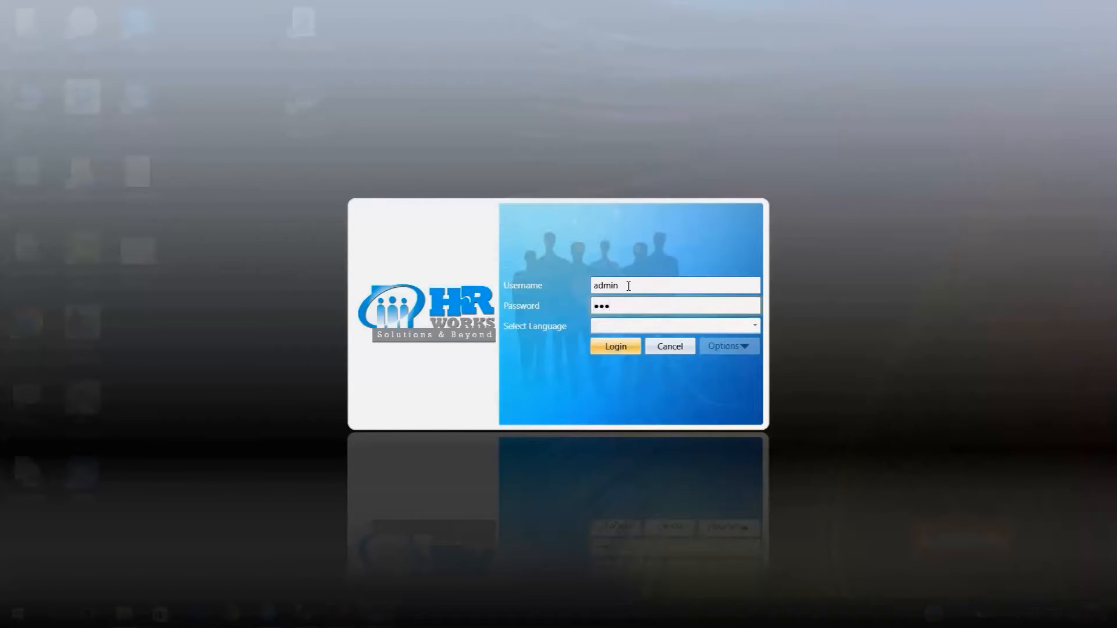
key(Return)
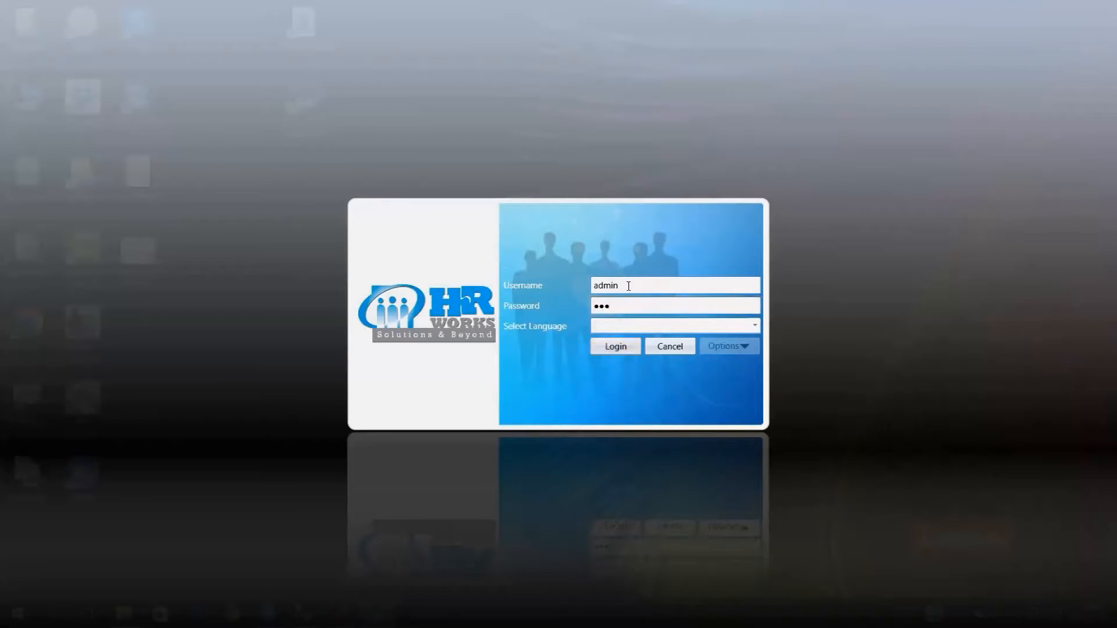
key(Return)
key(Tab)
key(Tab)
text(123)
key(Return)
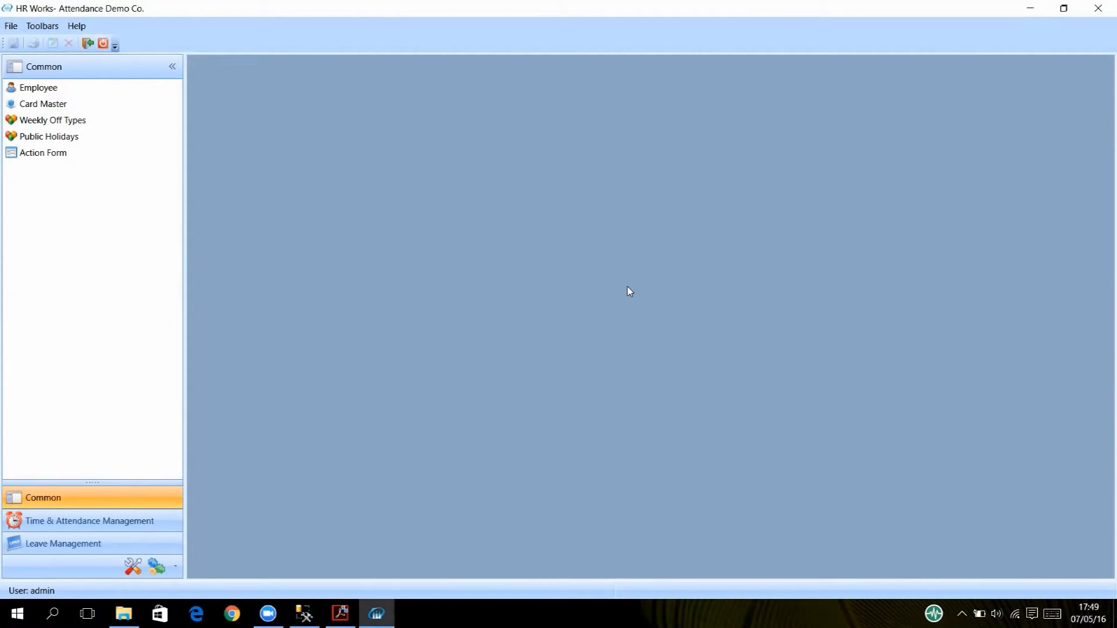
Open the first employee's record, view Personal Data and Position Details, then switch to Administration.
click(47, 93)
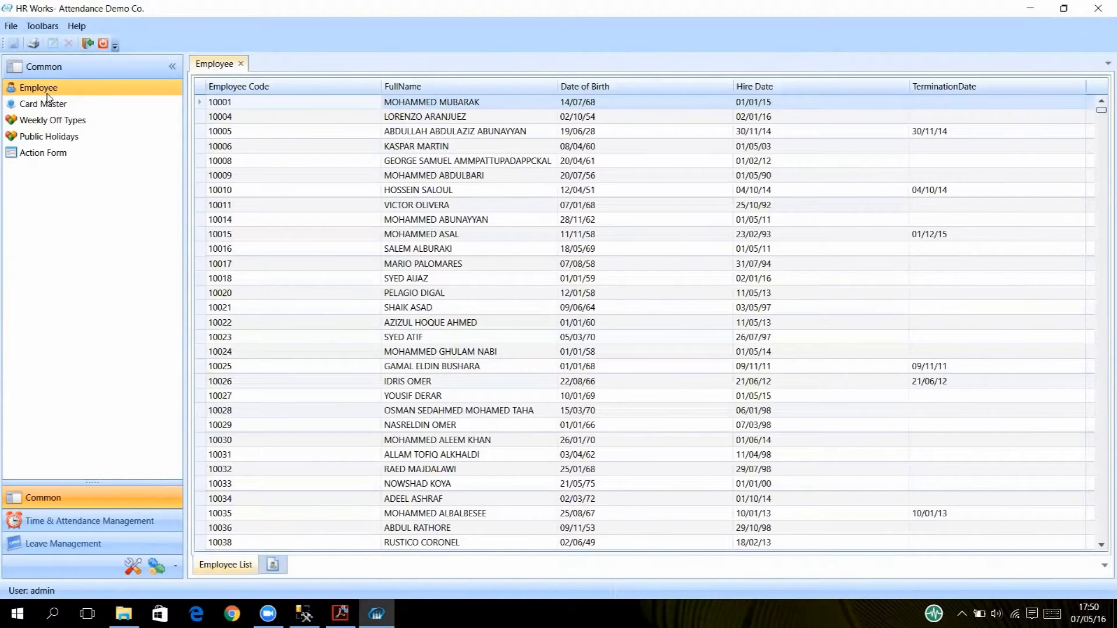
double_click(409, 108)
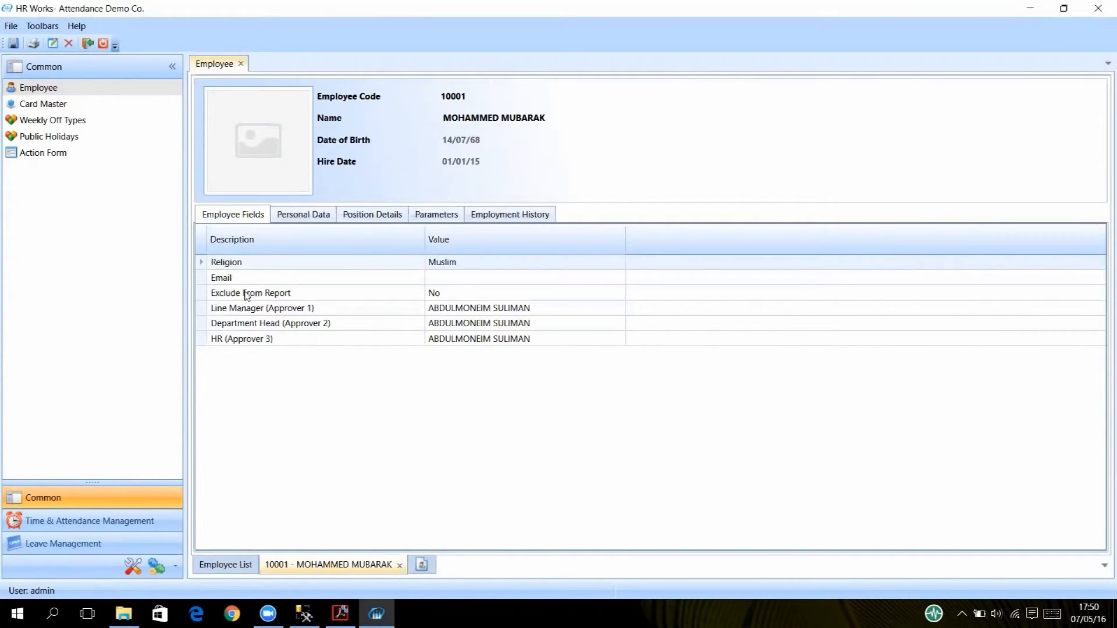
click(290, 217)
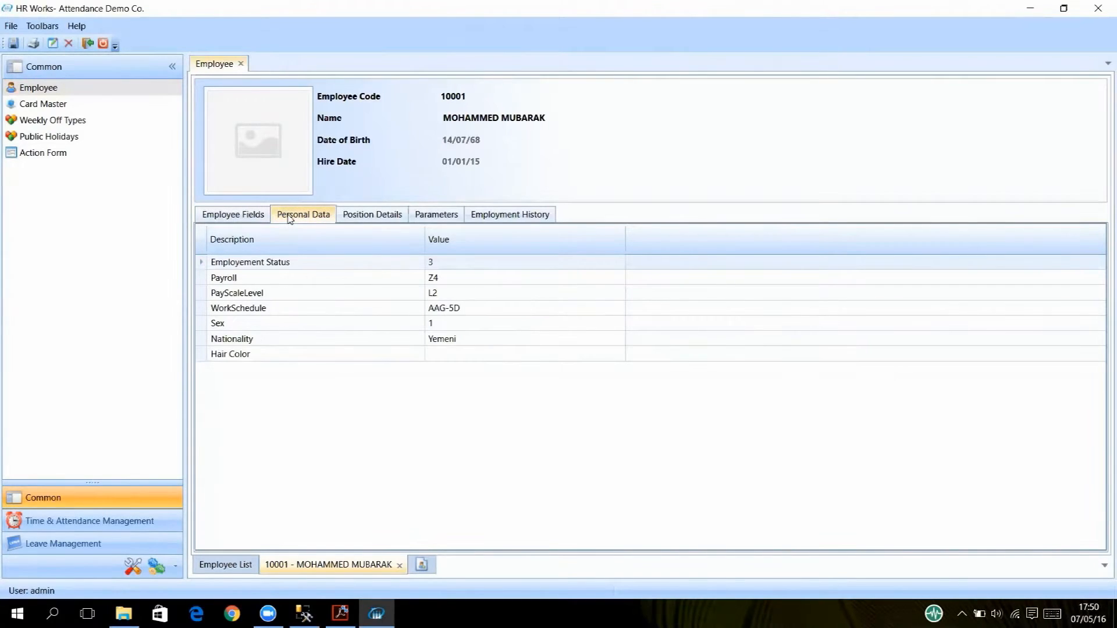
click(355, 219)
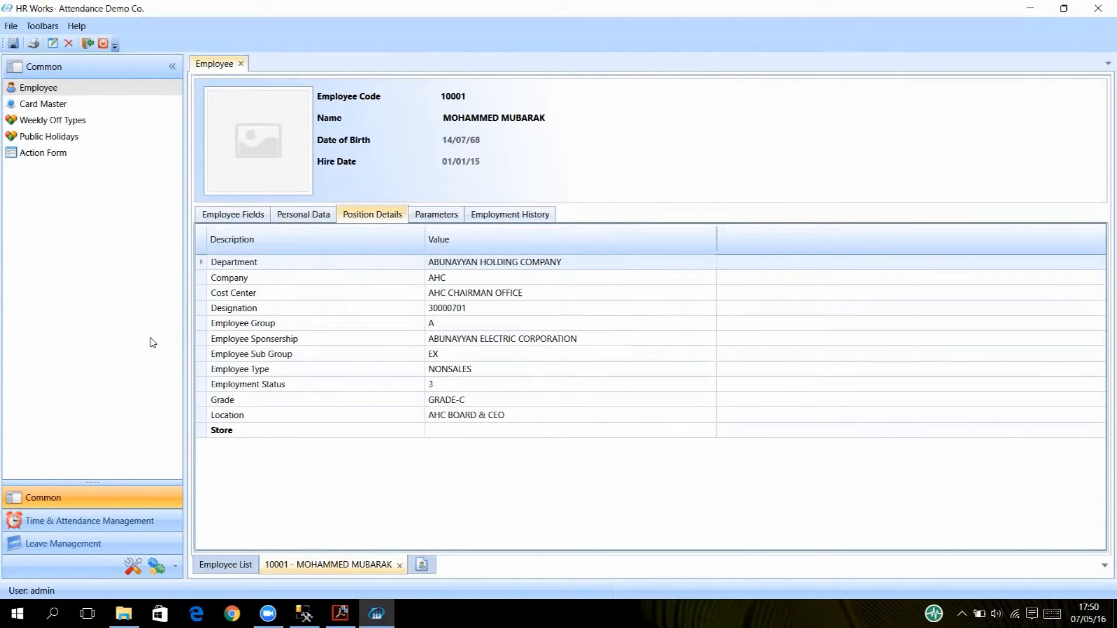
click(129, 567)
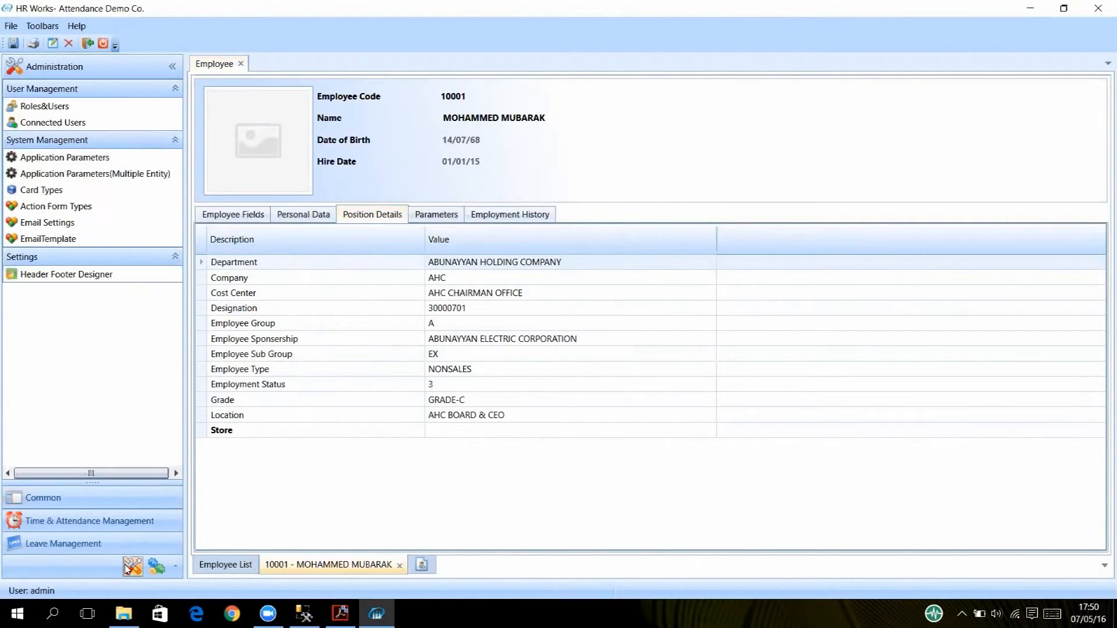
Open Card Types under System Management and tick Show In Report Filter for Sex.
click(51, 195)
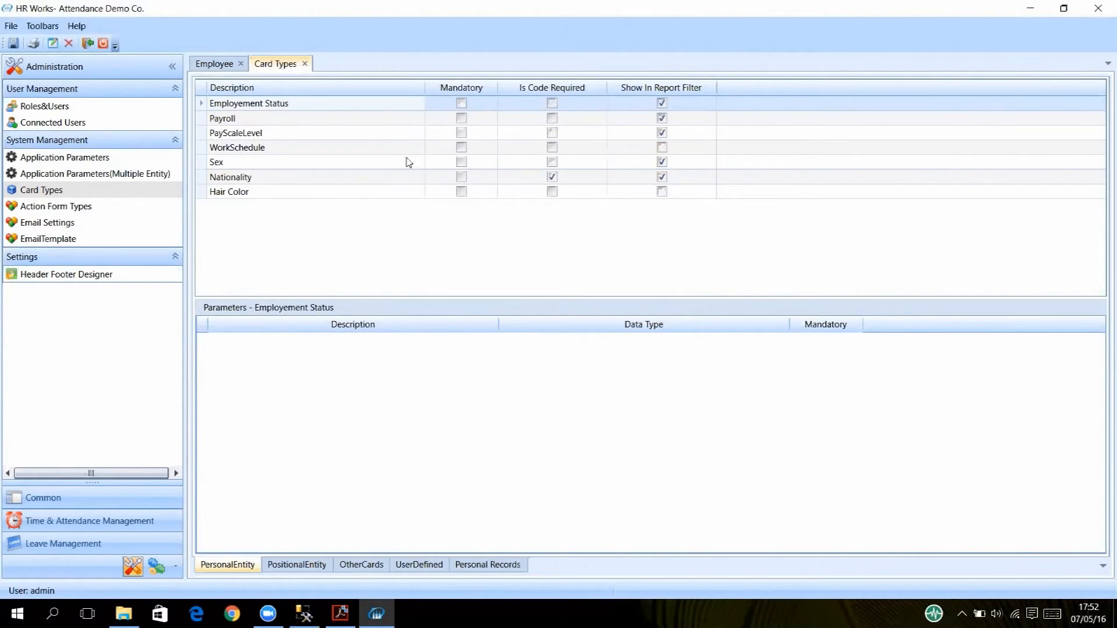
click(662, 160)
Enable editing of card types and include WorkSchedule in the report filter.
click(662, 150)
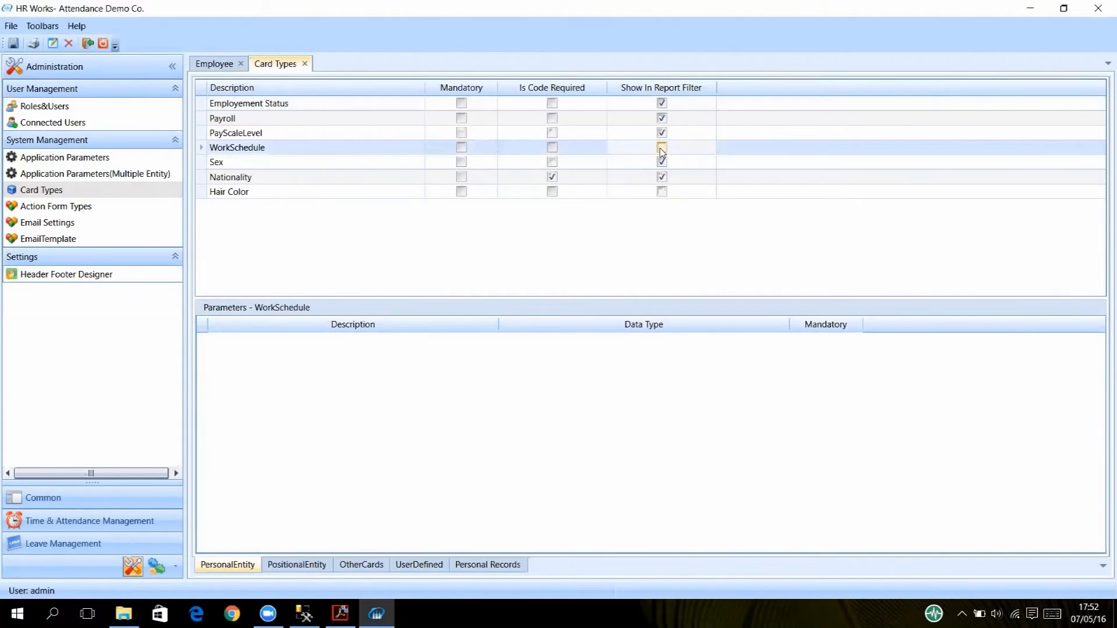
click(52, 43)
click(661, 164)
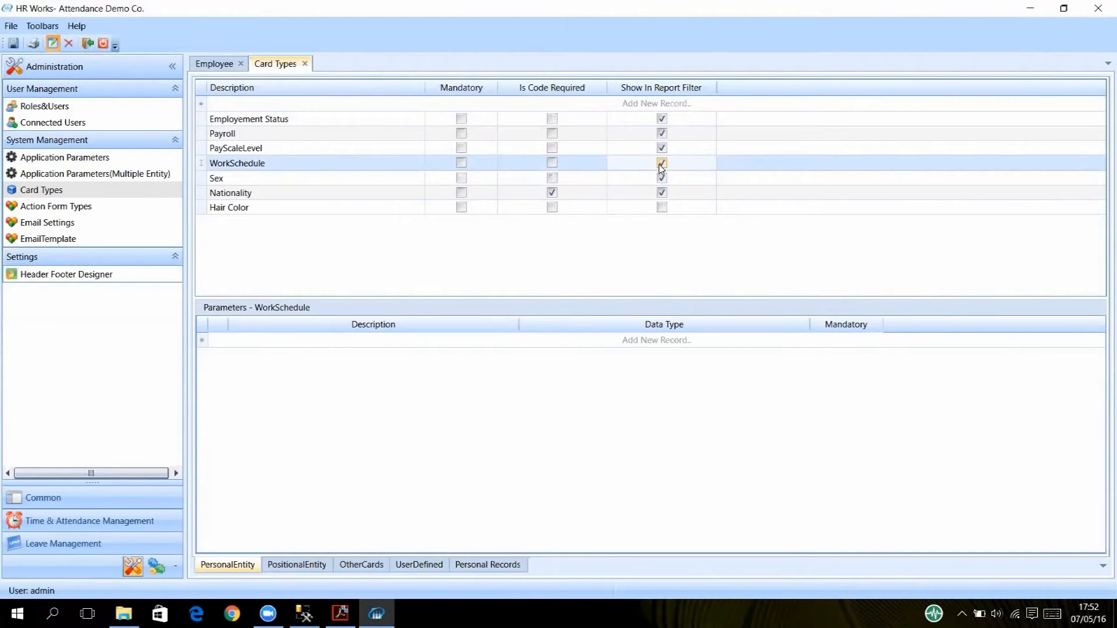
Try a new card type row named DOB, erase it, and glance at the OtherCards list.
click(273, 105)
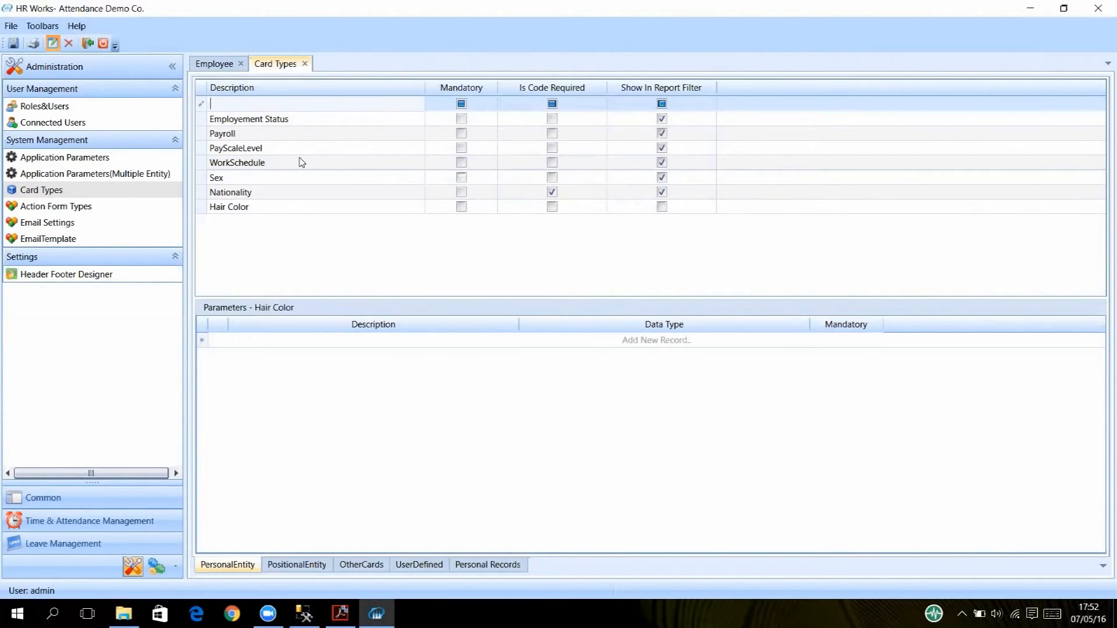
text(DOB)
key(BackSpace)
key(BackSpace)
key(BackSpace)
click(361, 565)
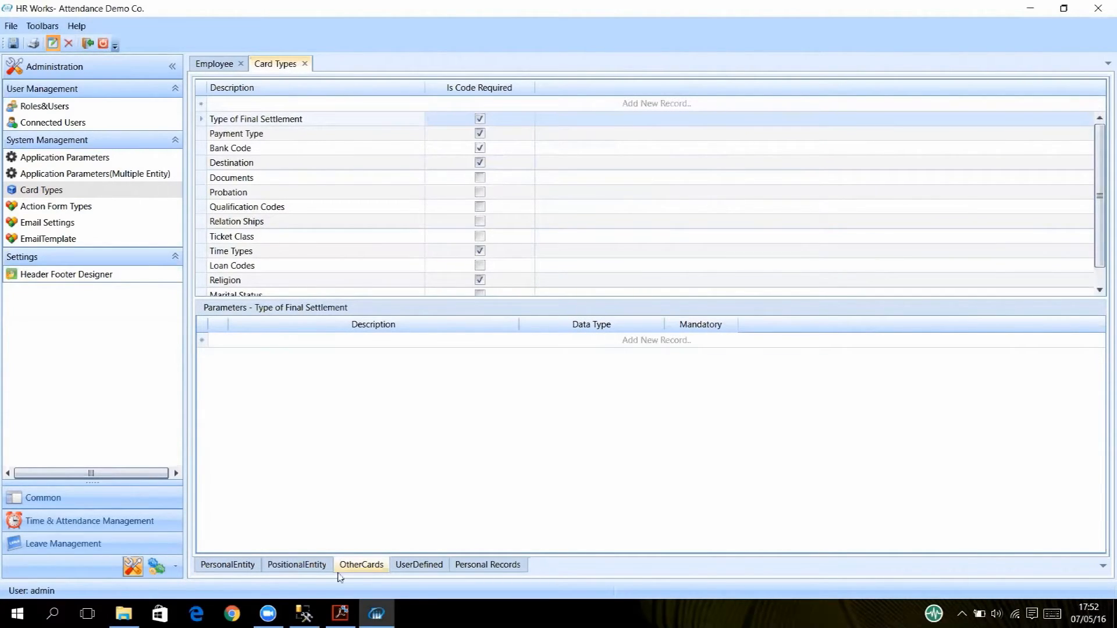
click(228, 565)
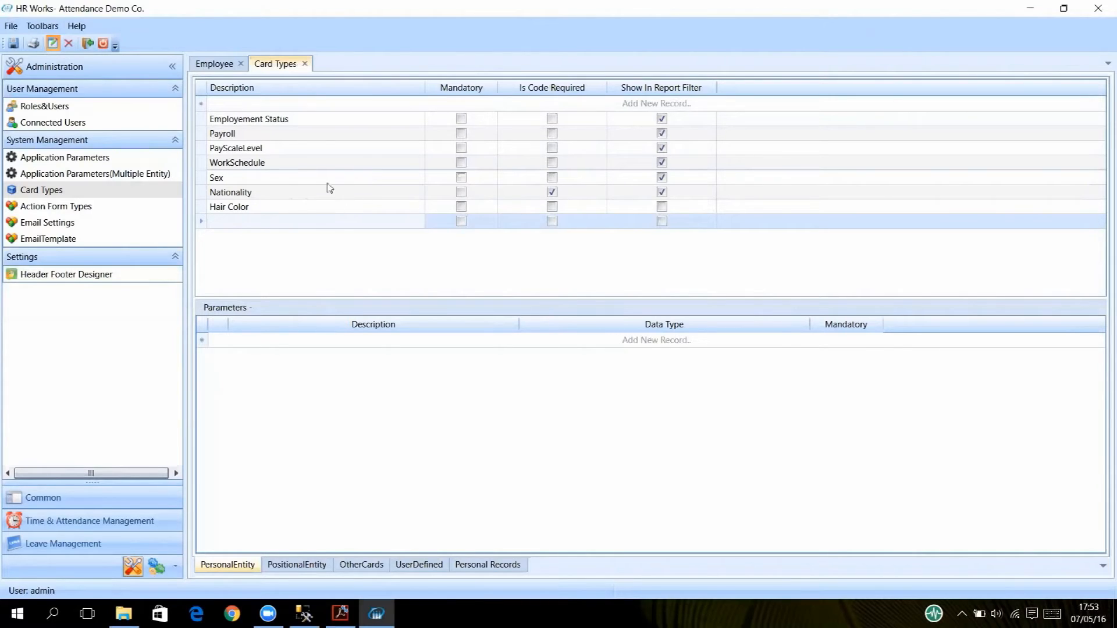
Add a 'Blood Group' personal card type and save, dismissing the blank description warnings.
click(258, 104)
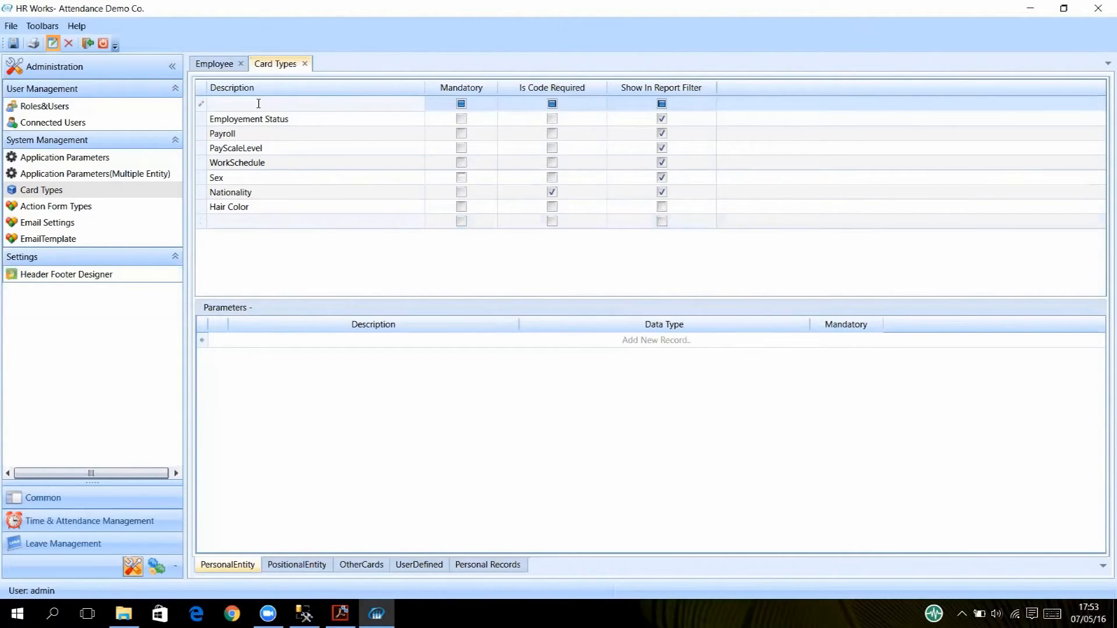
text(Blood Group)
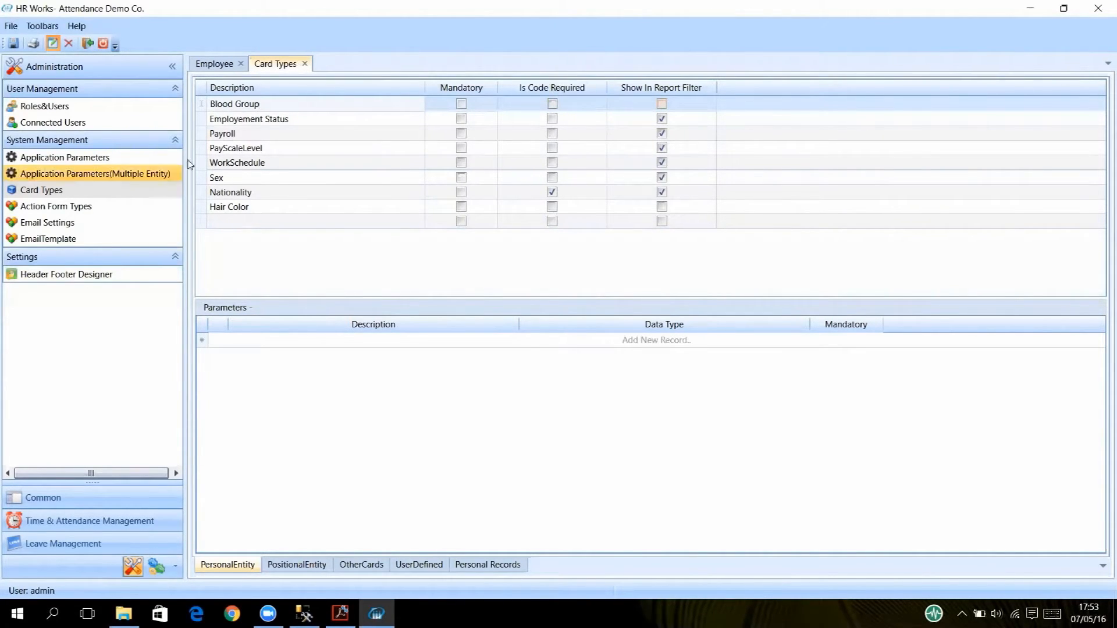
click(10, 45)
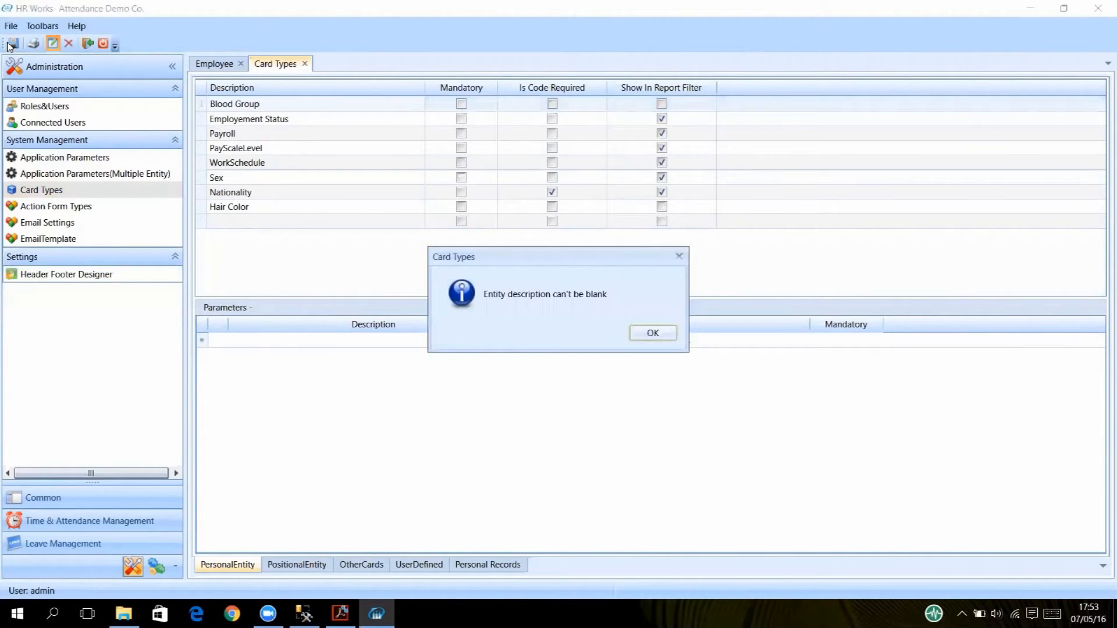
click(652, 333)
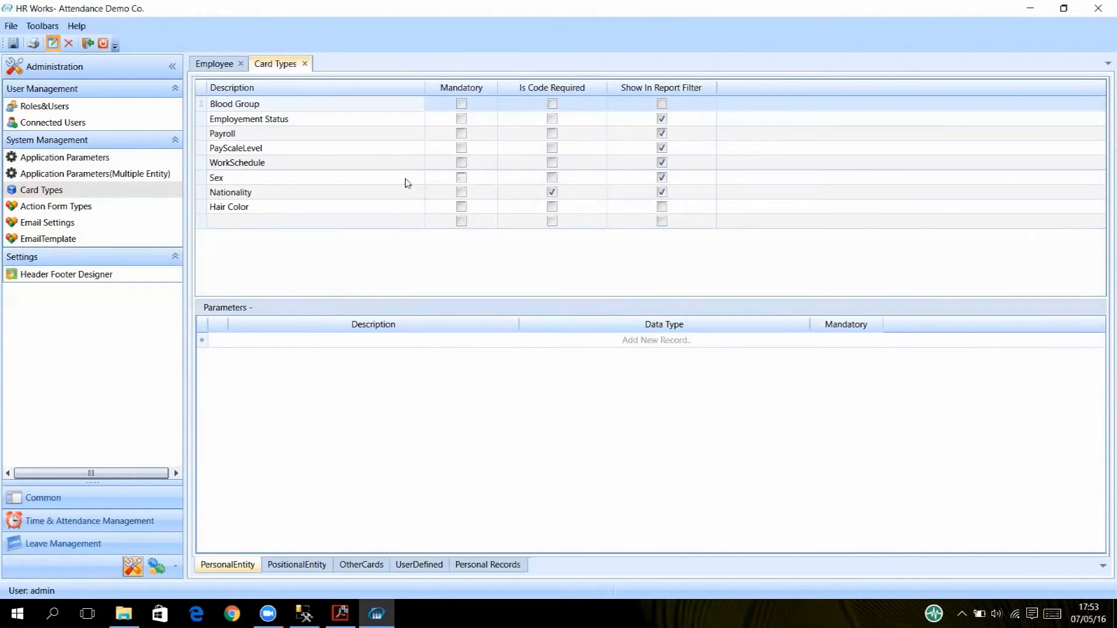
click(301, 119)
click(14, 47)
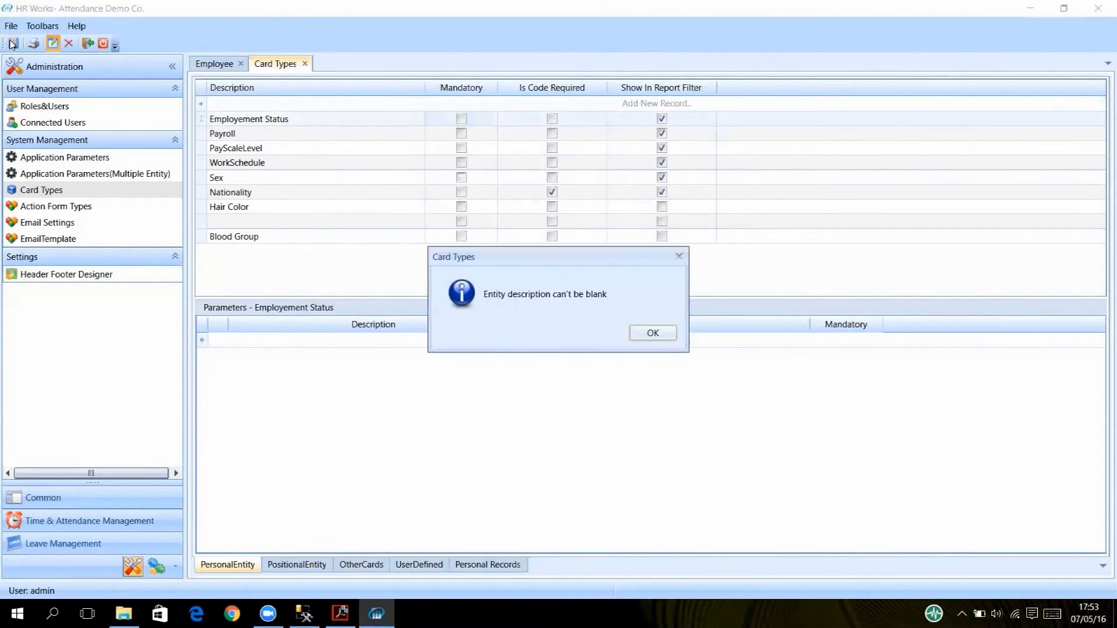
click(642, 329)
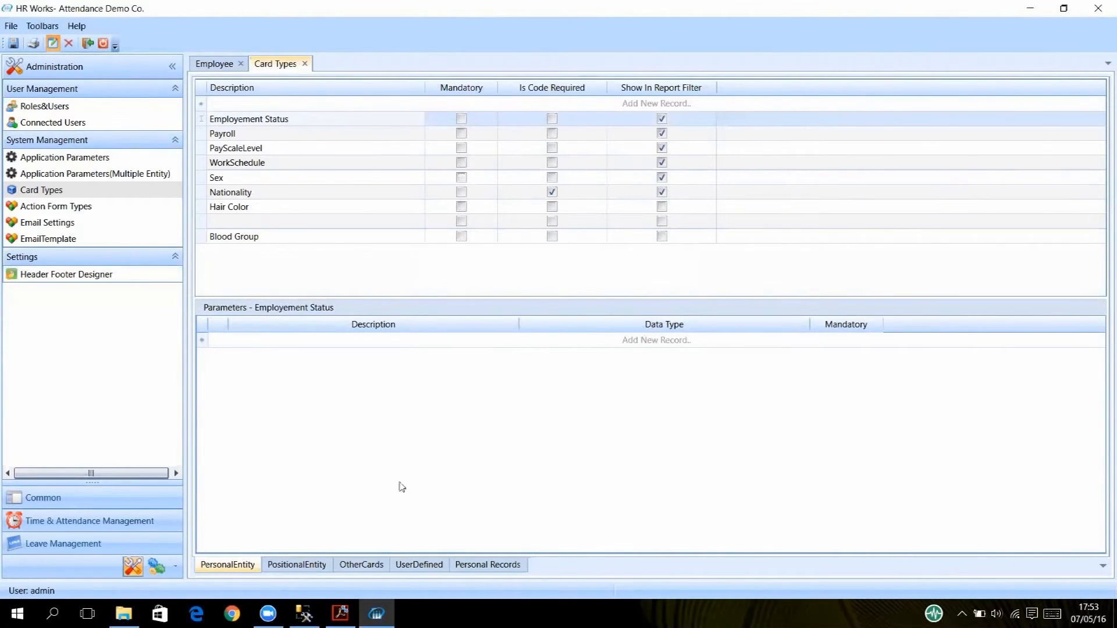
Browse the Payroll and Employement Status card types, then start a parameter on Blood Group.
click(263, 132)
click(276, 119)
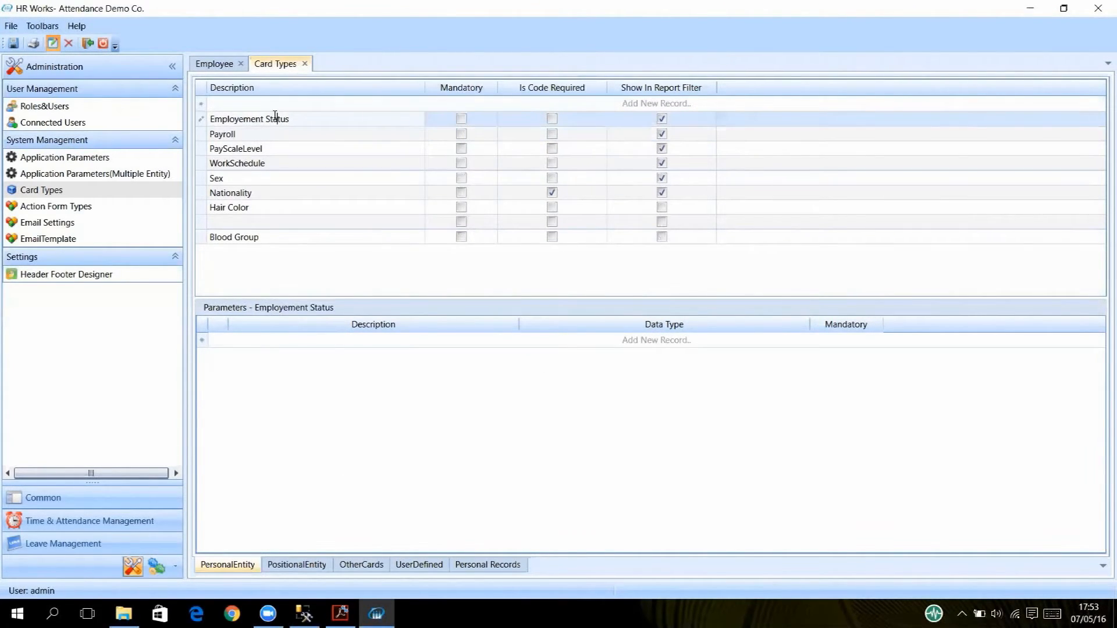
click(265, 136)
click(249, 239)
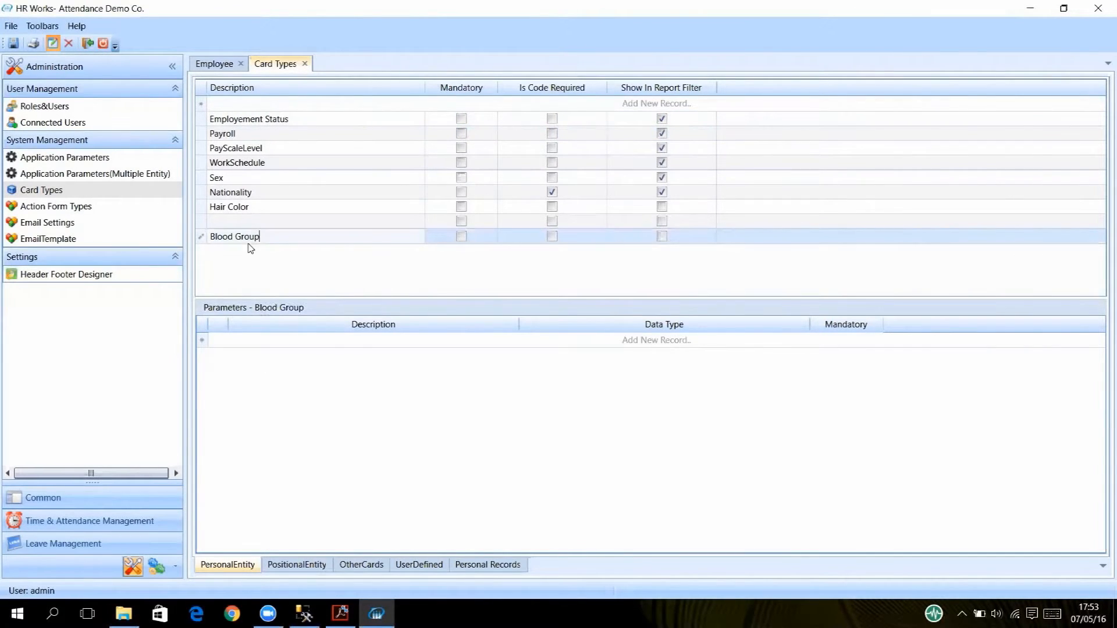
click(294, 341)
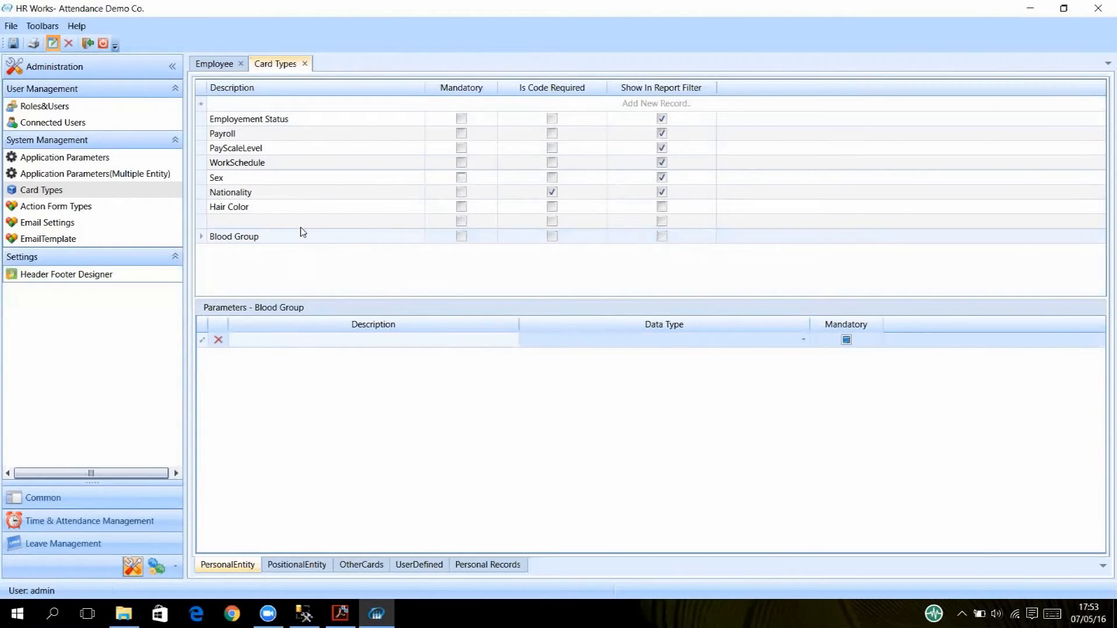
Delete the empty card type row above Blood Group and save the card types.
click(288, 177)
click(275, 149)
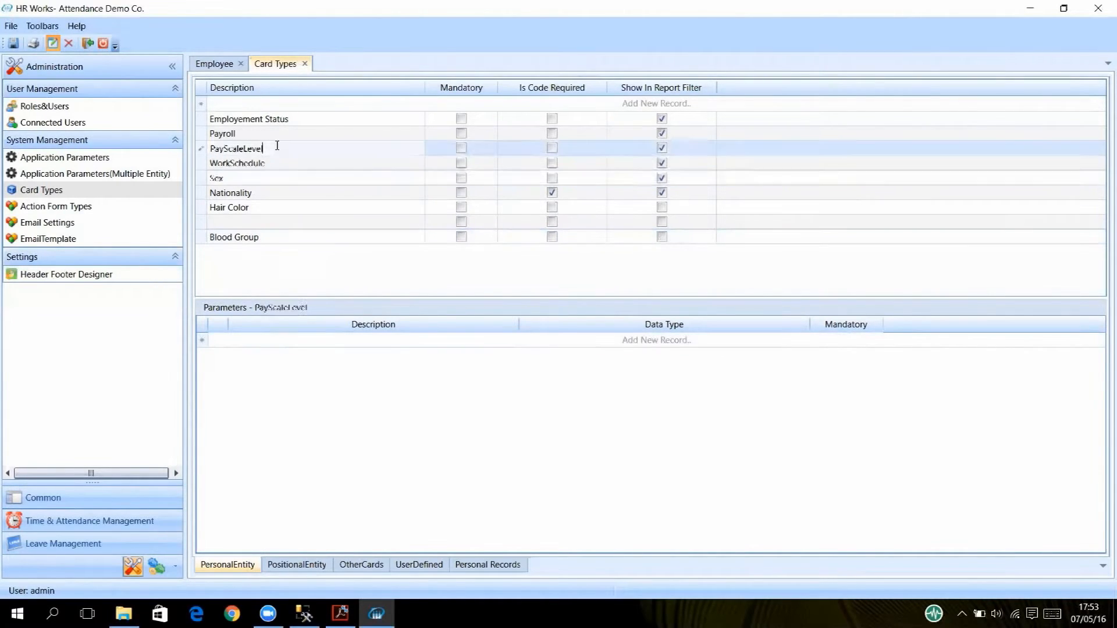
click(277, 133)
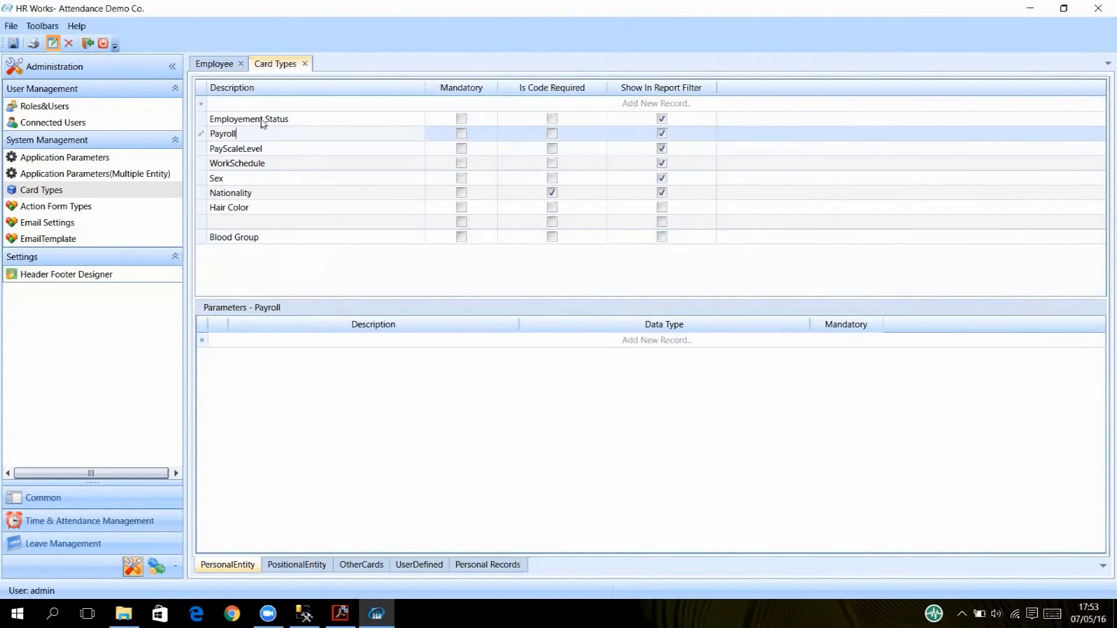
click(263, 119)
click(289, 147)
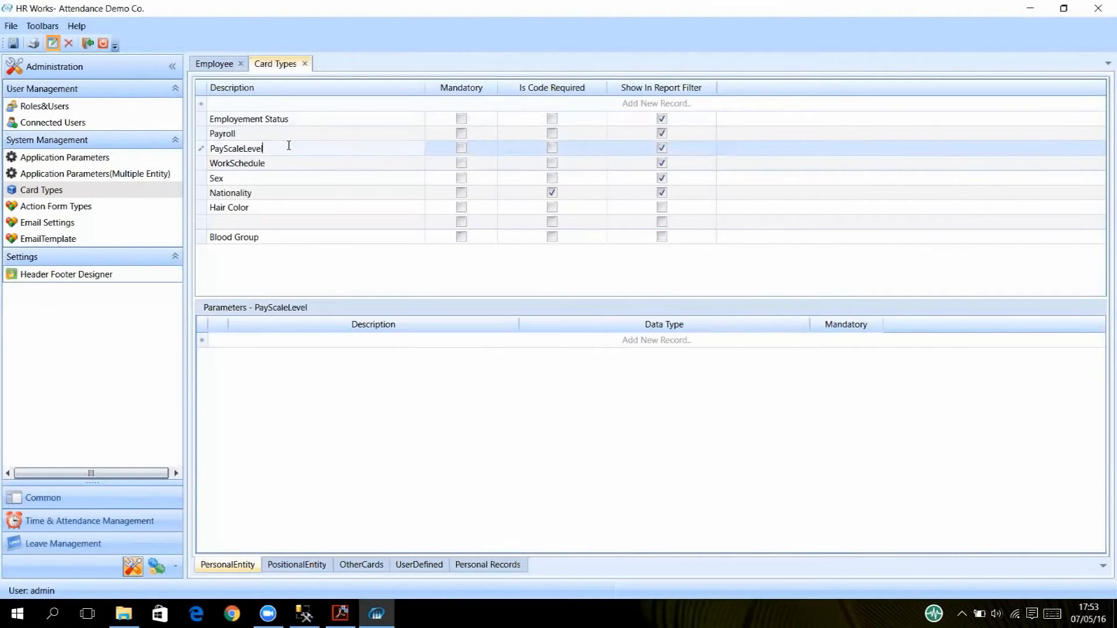
click(304, 227)
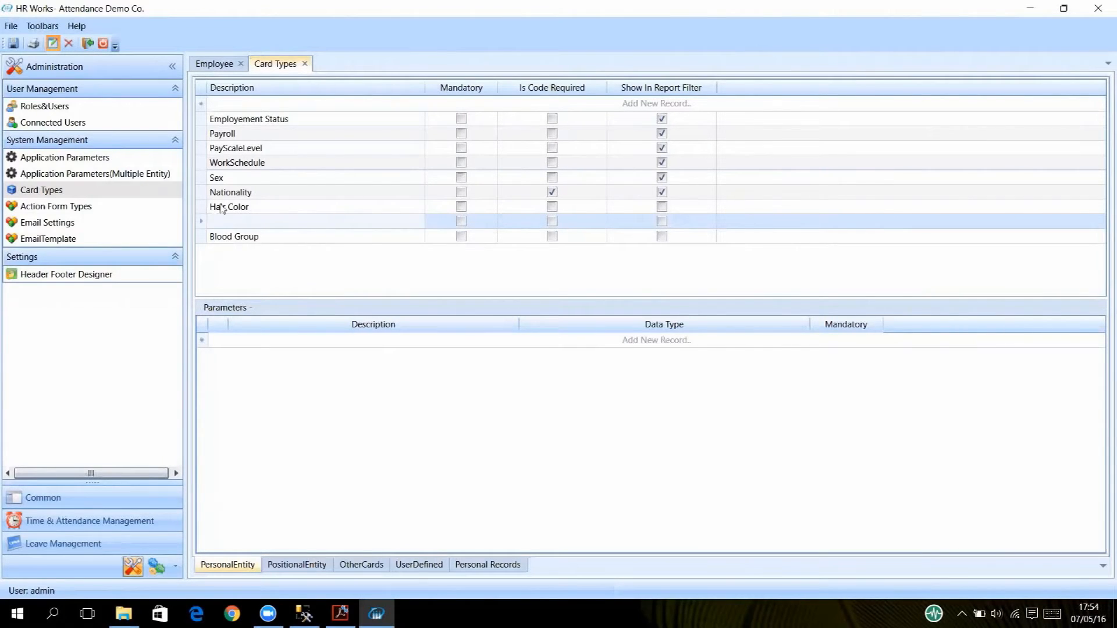
click(69, 43)
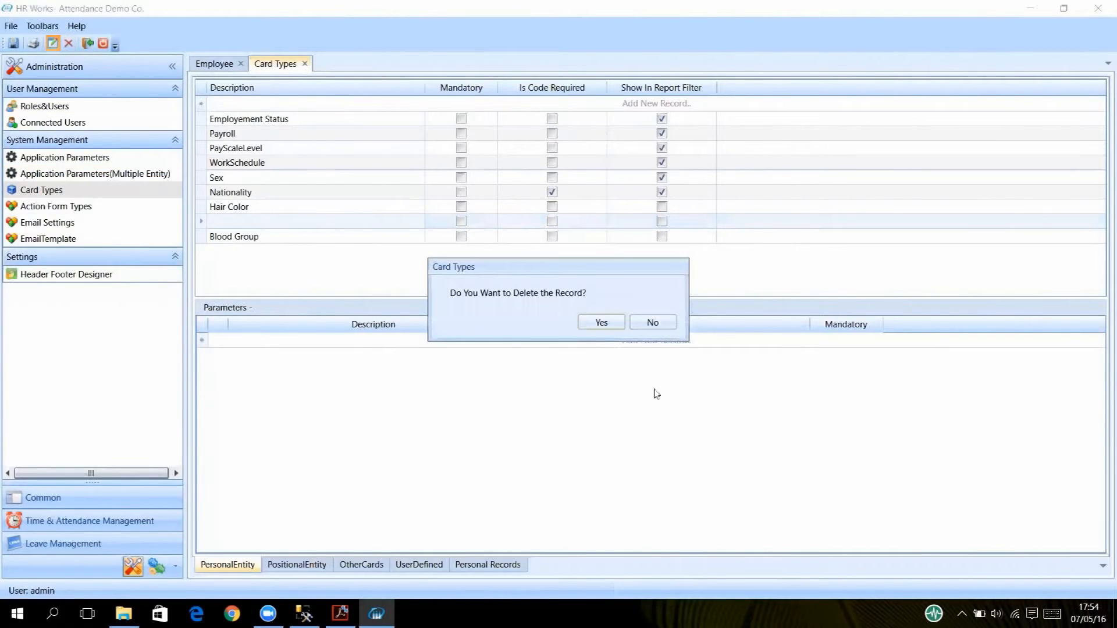
click(601, 323)
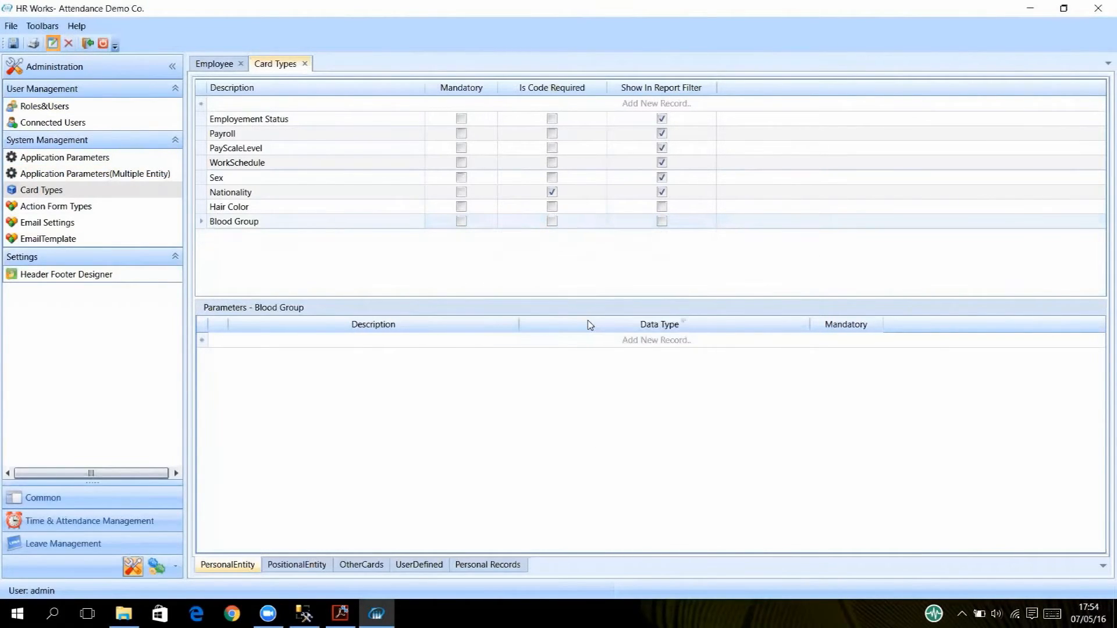
click(13, 43)
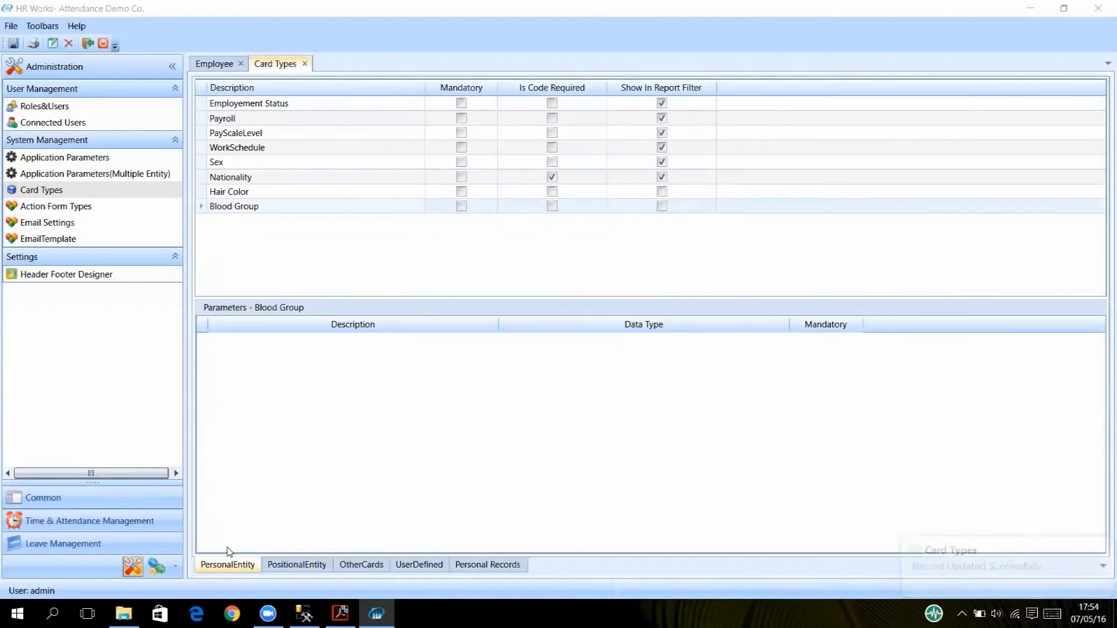
Add a 'Division' entry to the editable positional card types, then view the other card types.
click(291, 566)
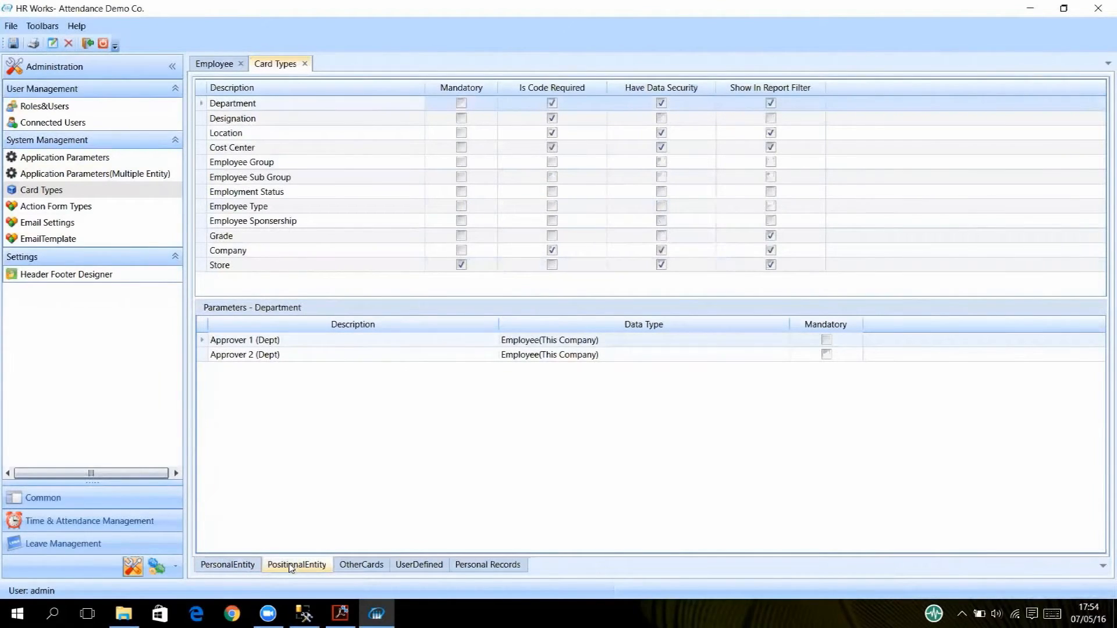
click(53, 43)
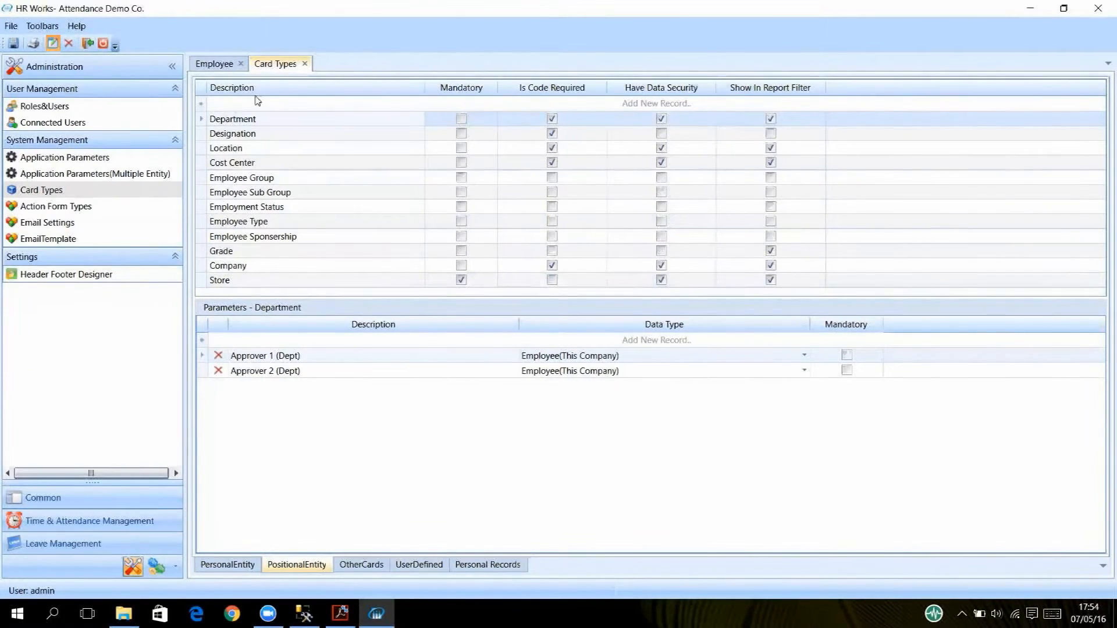
click(235, 103)
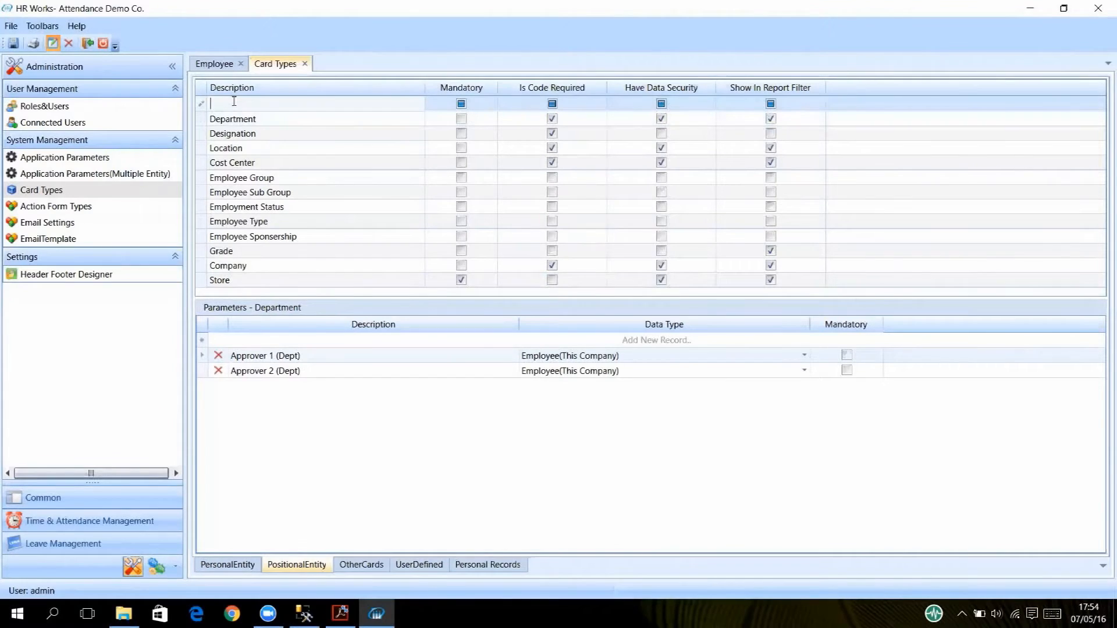
text(Div)
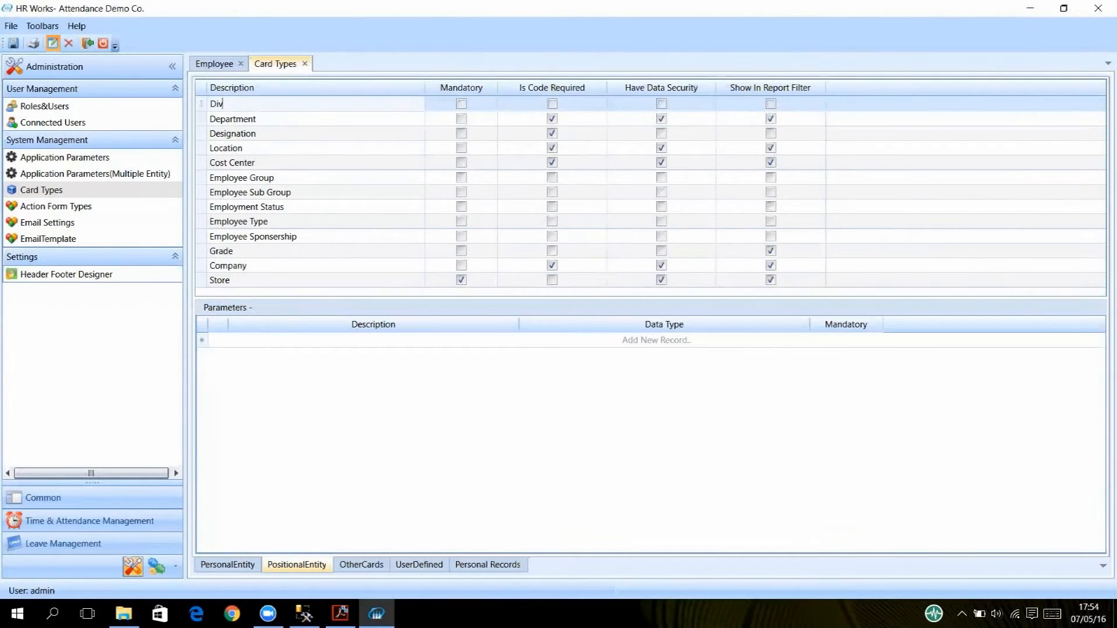
text(ision)
click(362, 564)
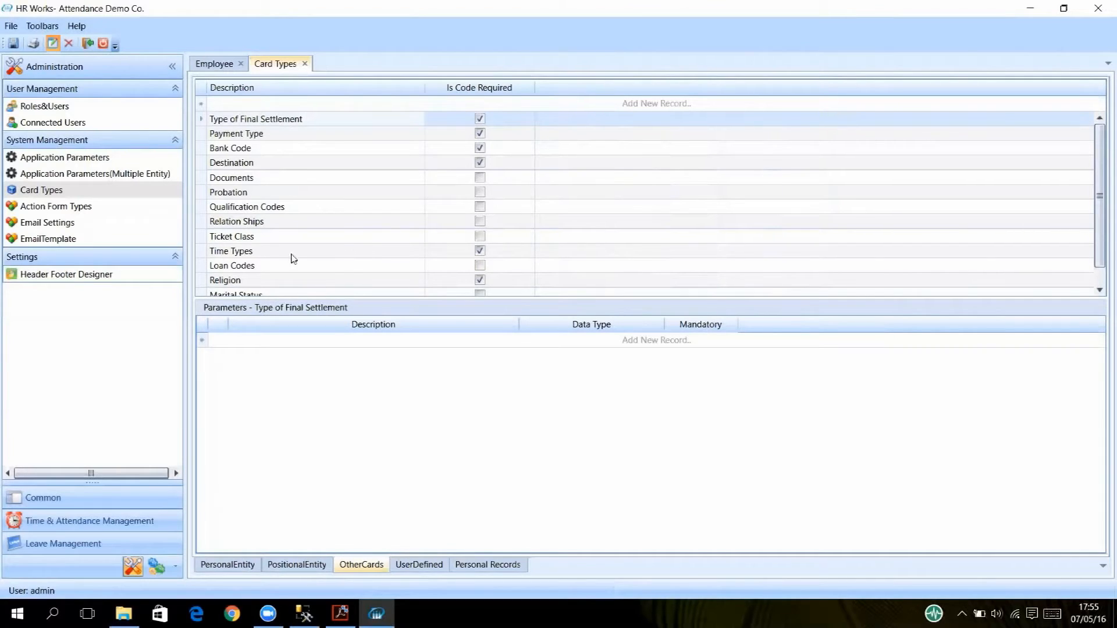
Inspect parameters of Time Types, Relation Ships and Religion, then show the UserDefined Employee Fields card.
click(260, 254)
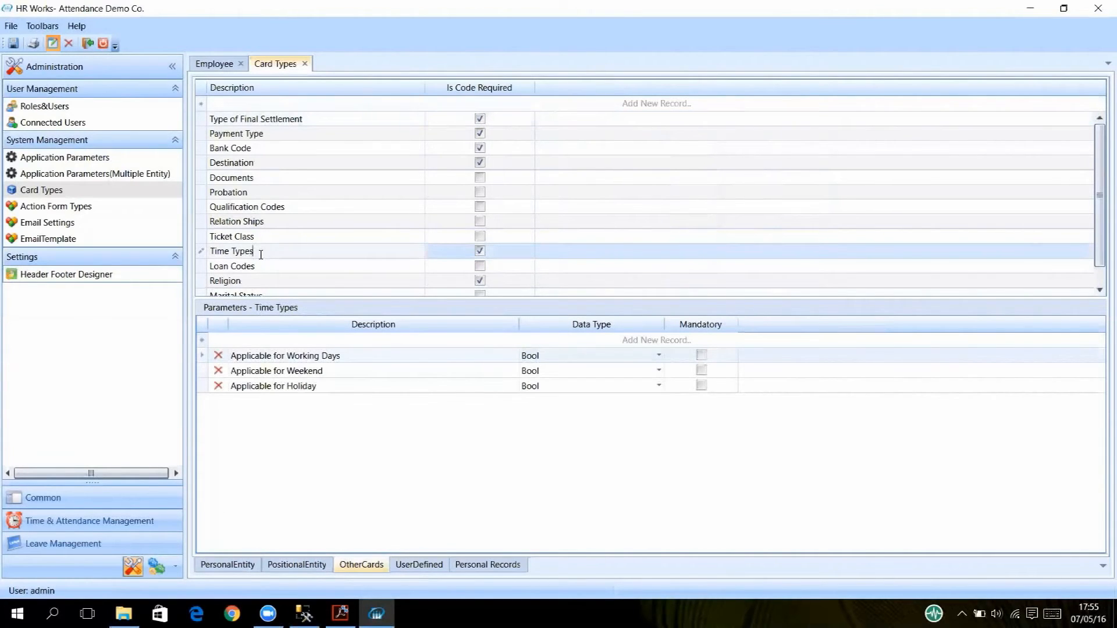
click(267, 223)
scroll(319, 231, down, 1)
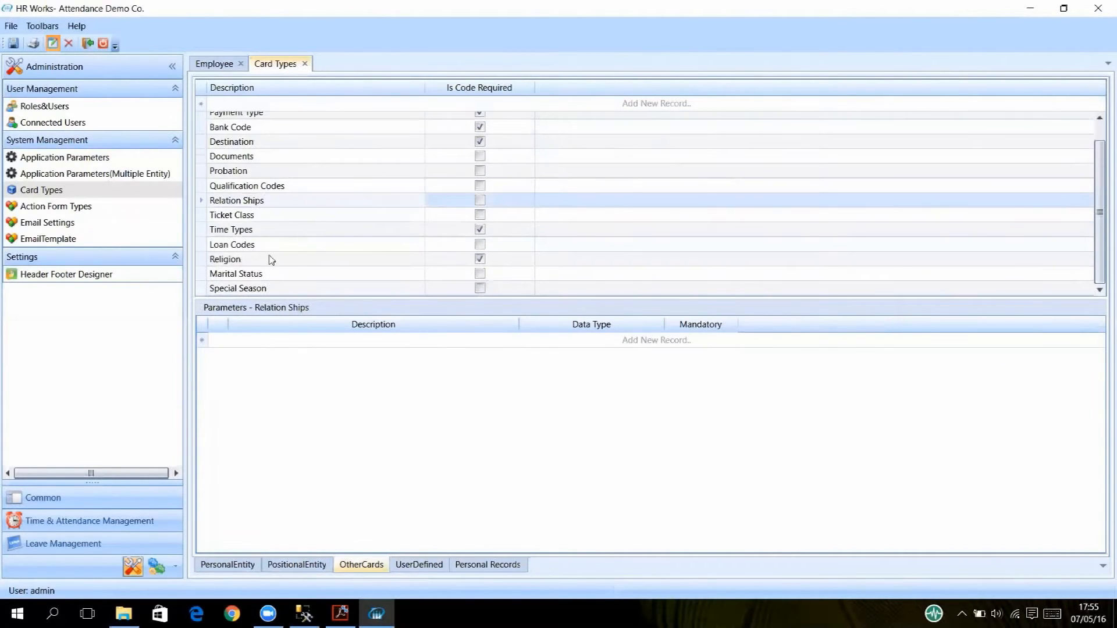
click(301, 263)
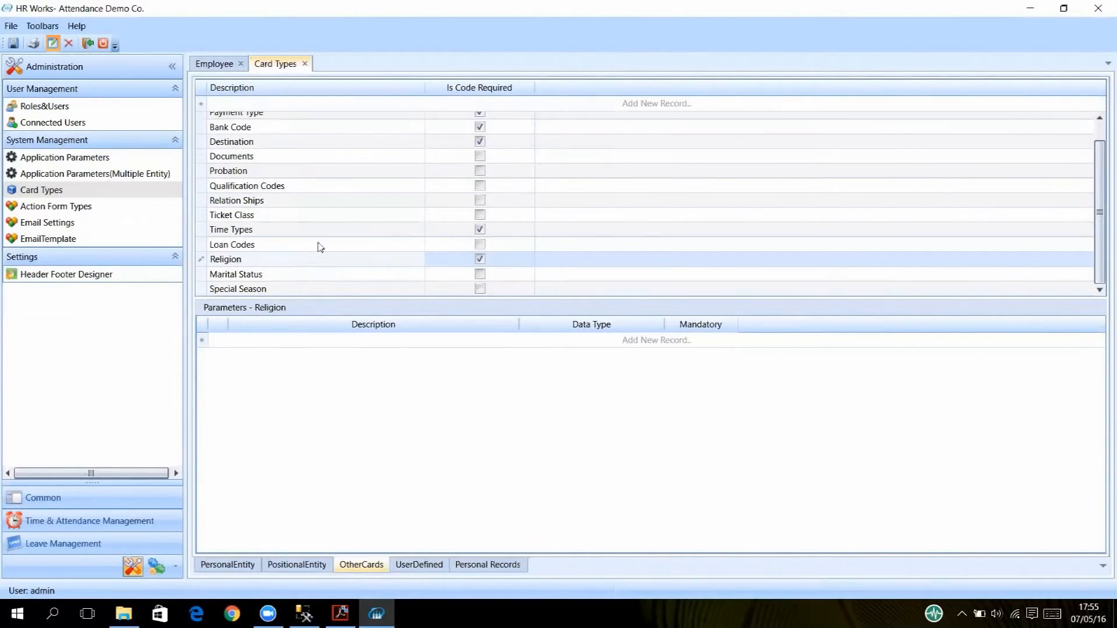
key(Escape)
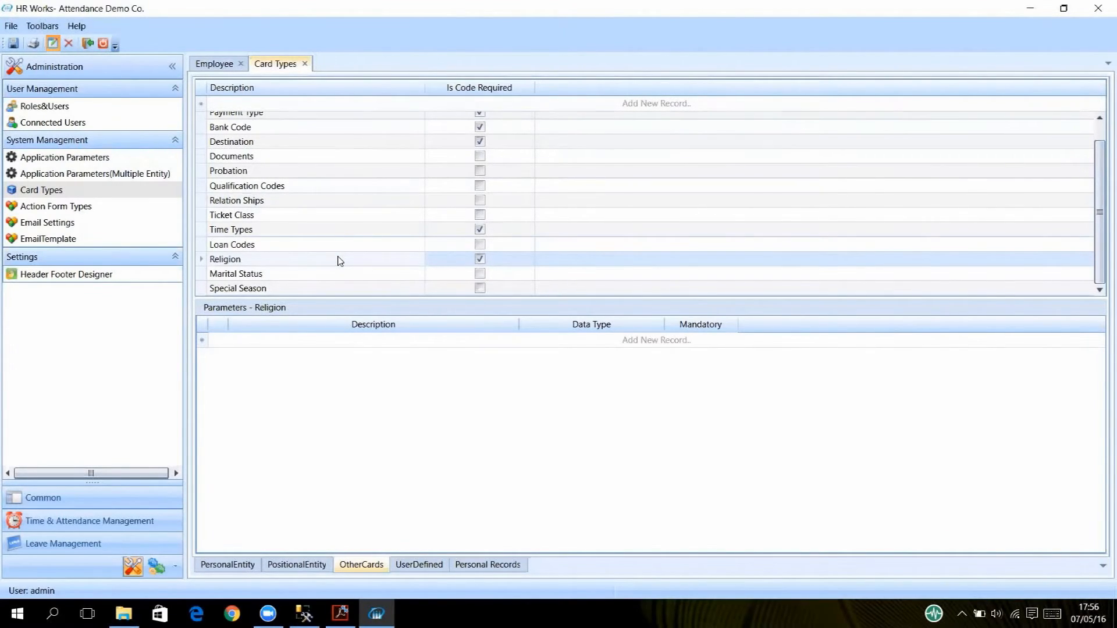
scroll(339, 260, up, 1)
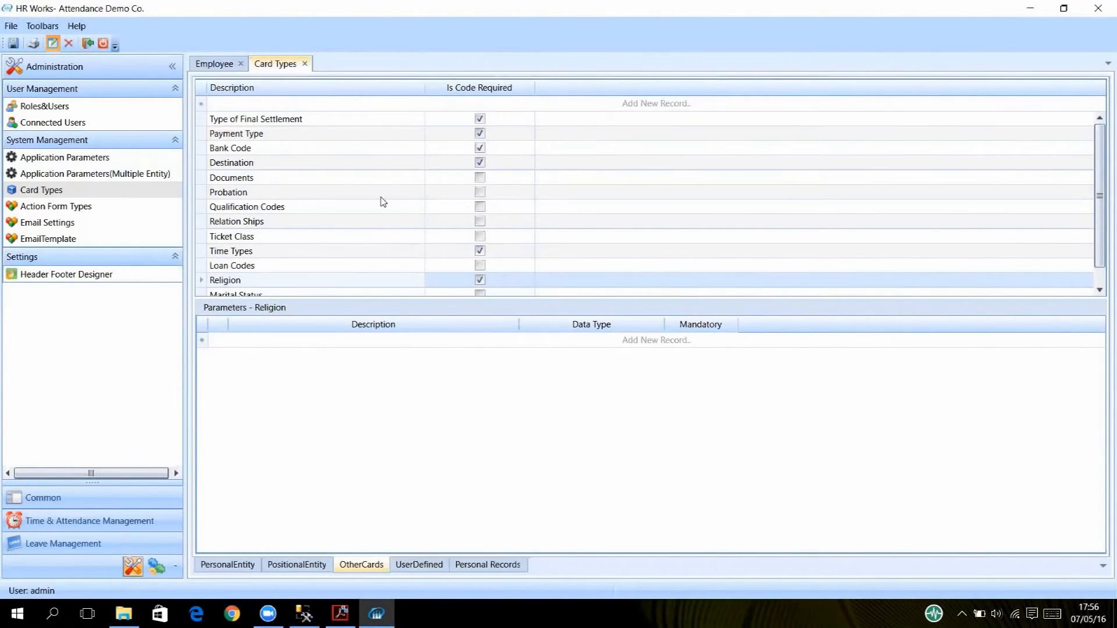
click(238, 252)
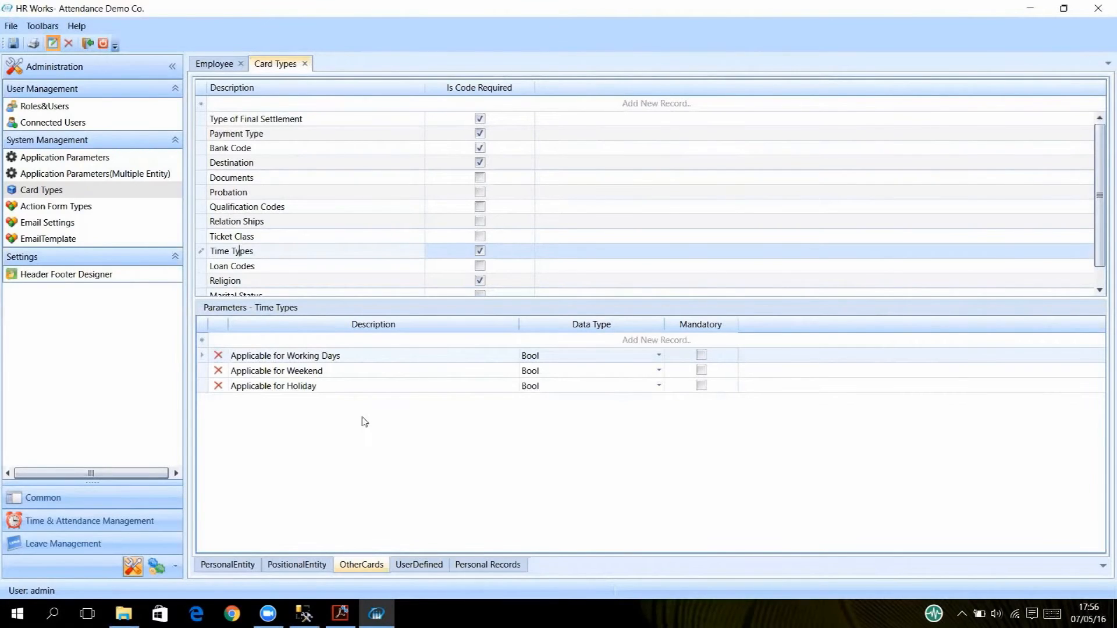
click(401, 568)
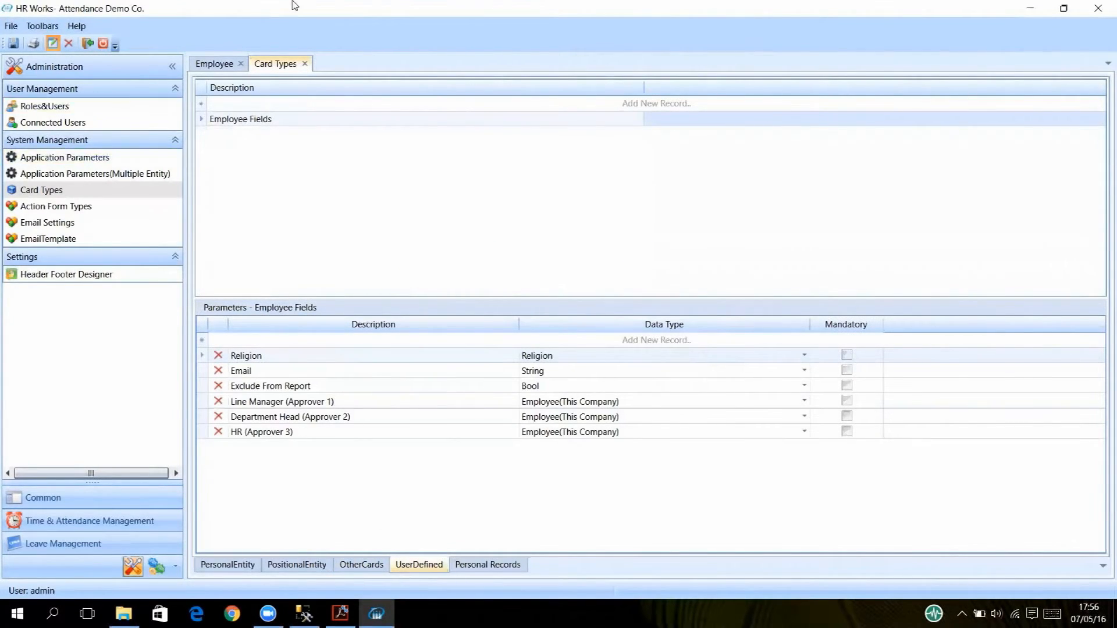
Start a new Employee Fields parameter, then return to personal card types and select Blood Group.
click(280, 342)
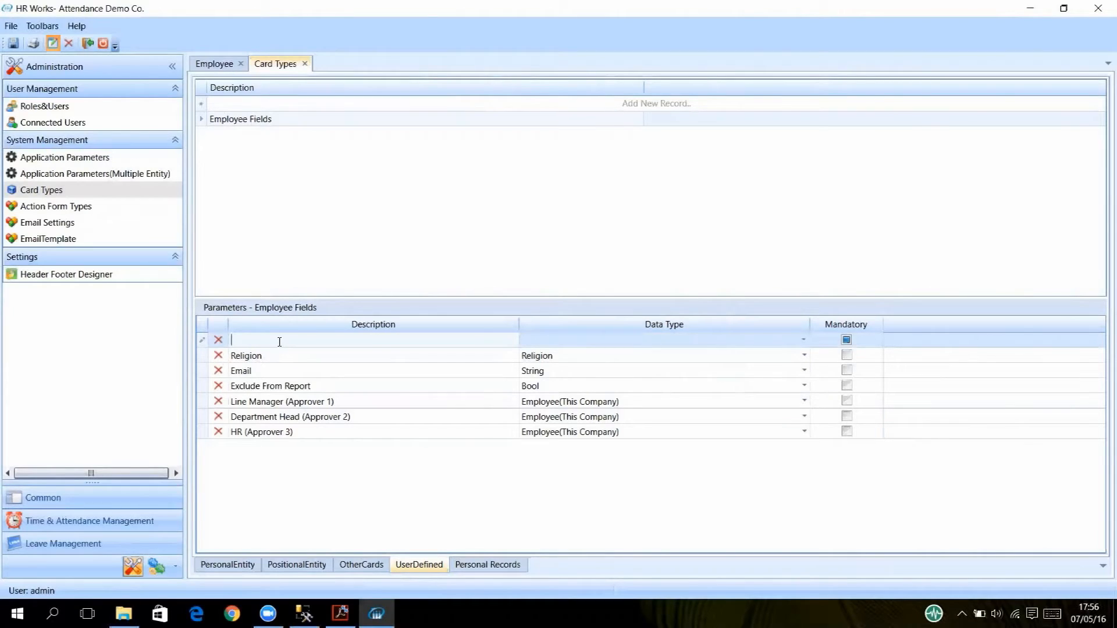
click(224, 565)
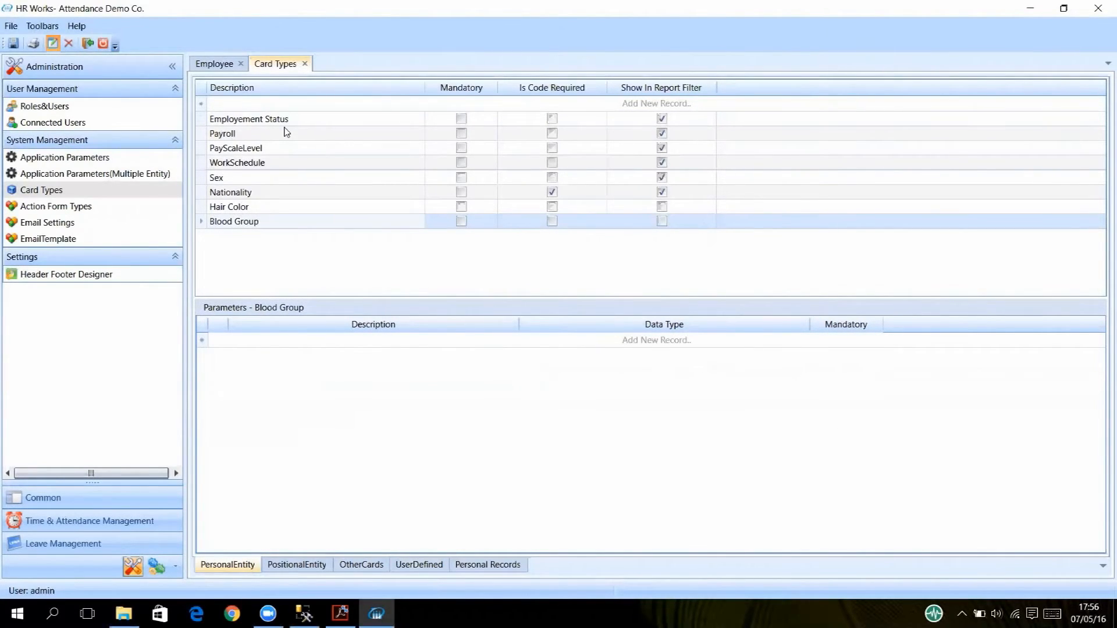
click(240, 221)
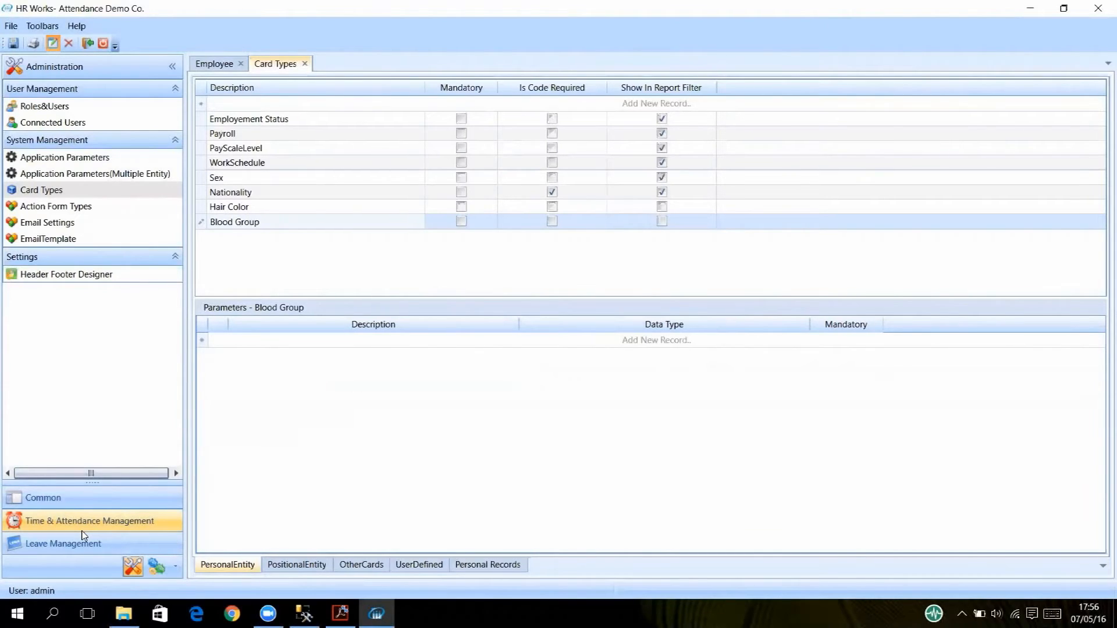
Open Card Master from Common, view Blood Group and Cost Center values, and enable editing.
click(51, 498)
click(47, 103)
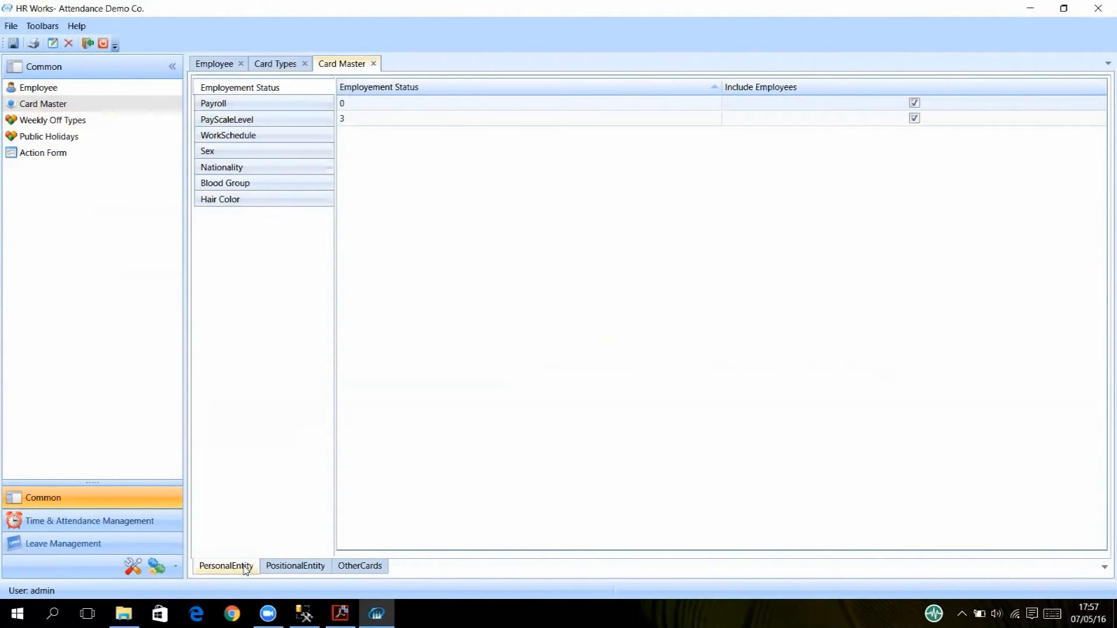
click(262, 186)
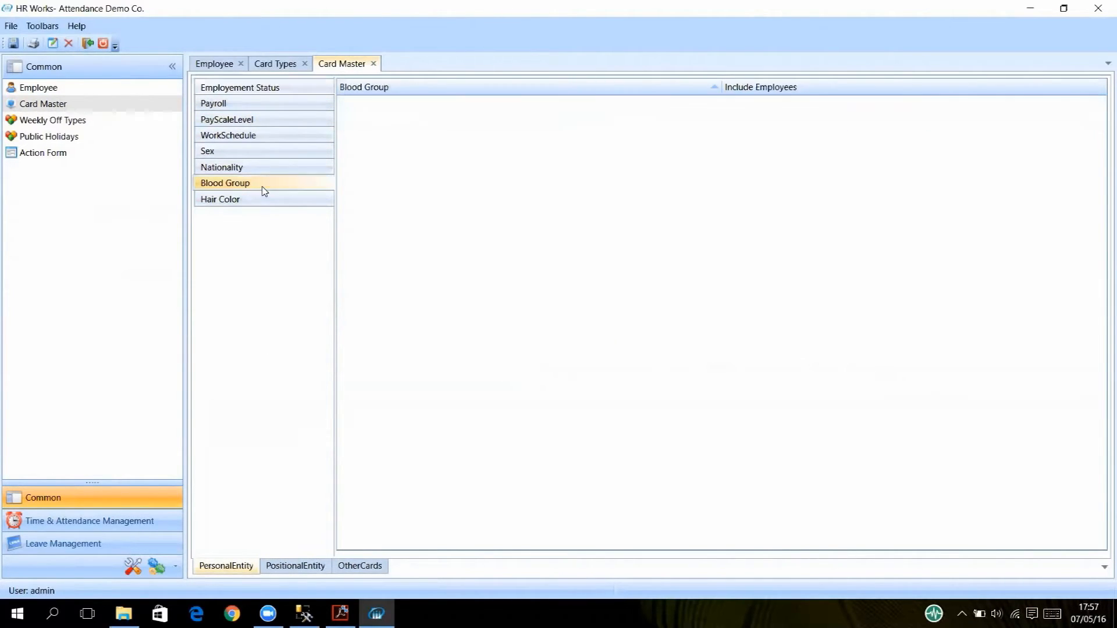
click(295, 566)
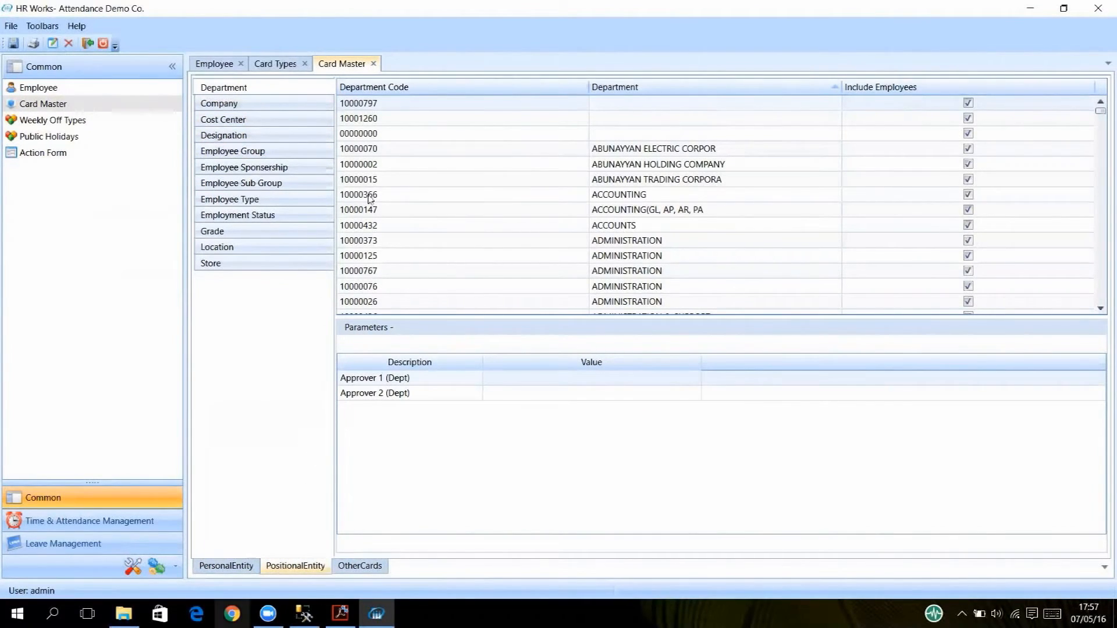
click(265, 122)
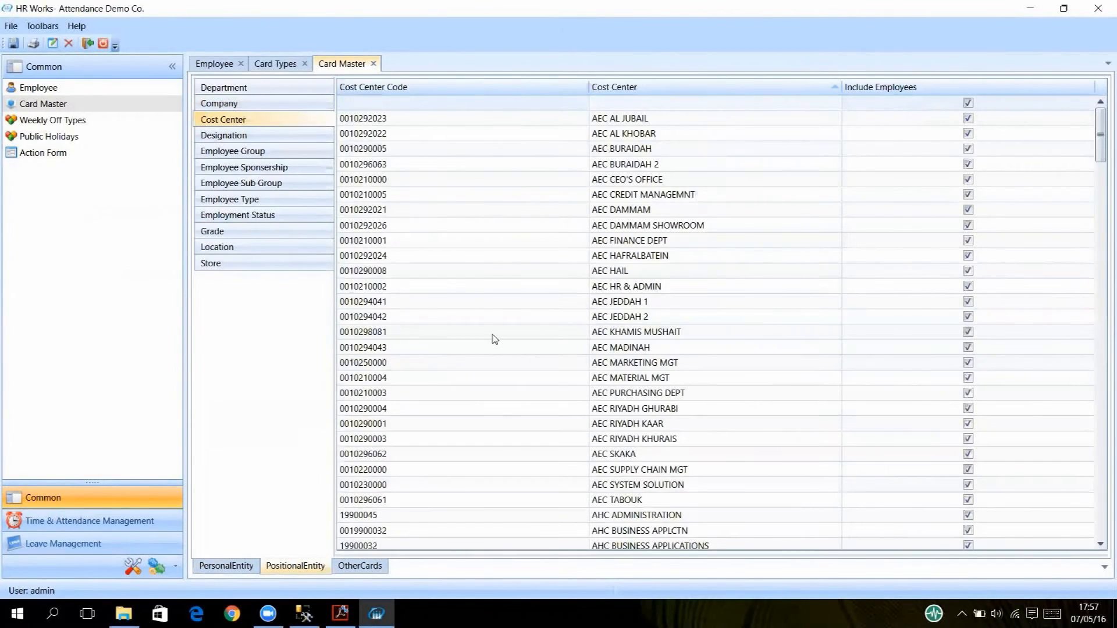
click(226, 566)
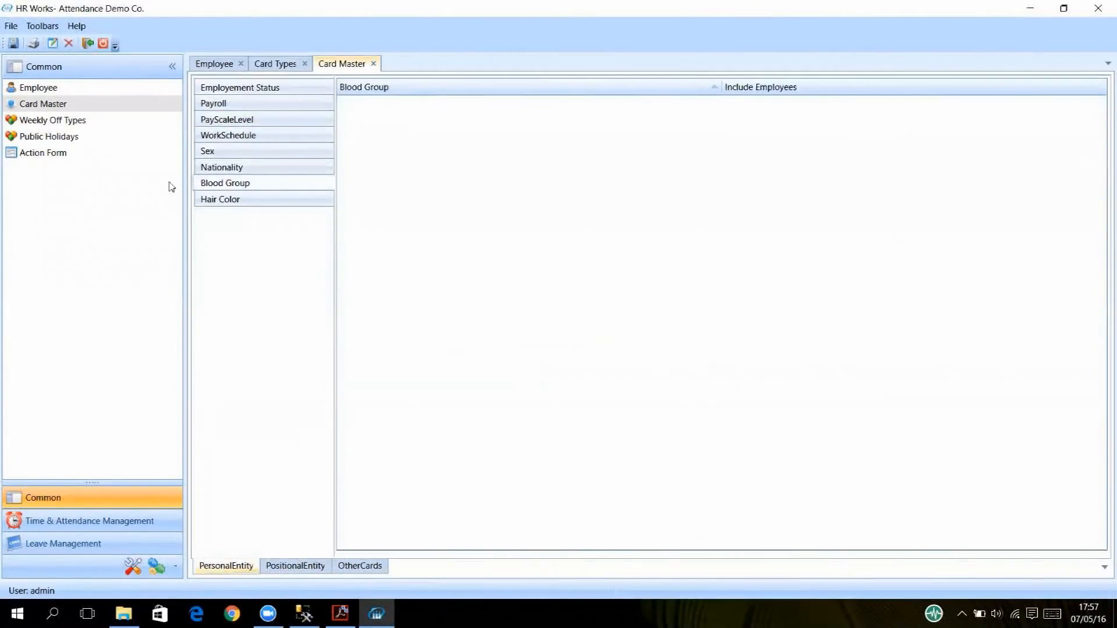
click(53, 43)
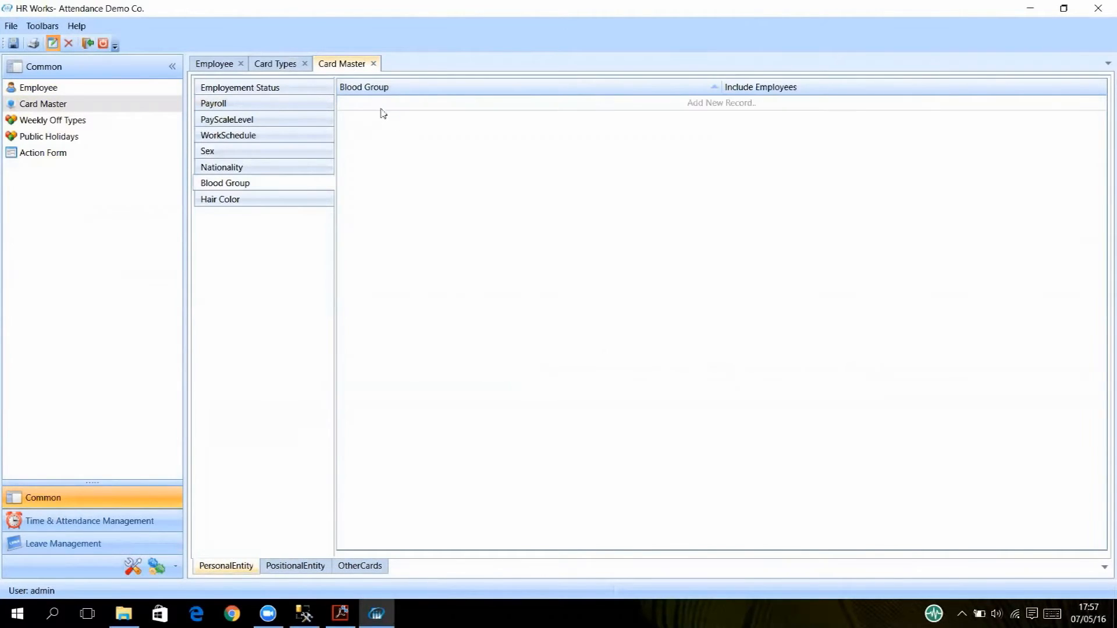
Add Blood Group master values A, A+ and B as new rows.
click(382, 103)
text(A)
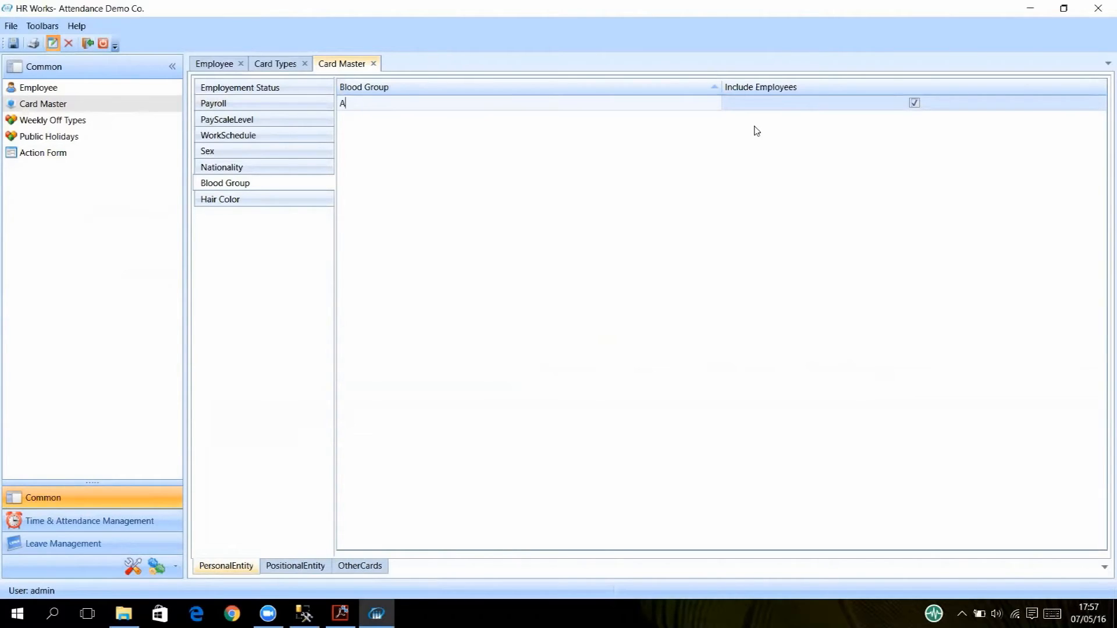
key(Return)
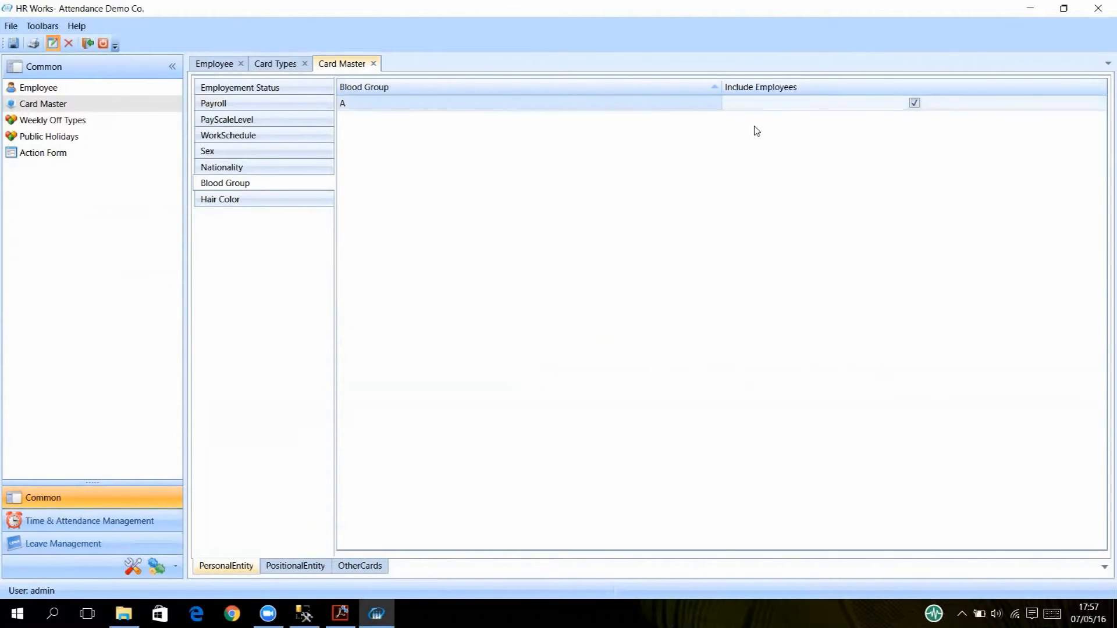
key(Return)
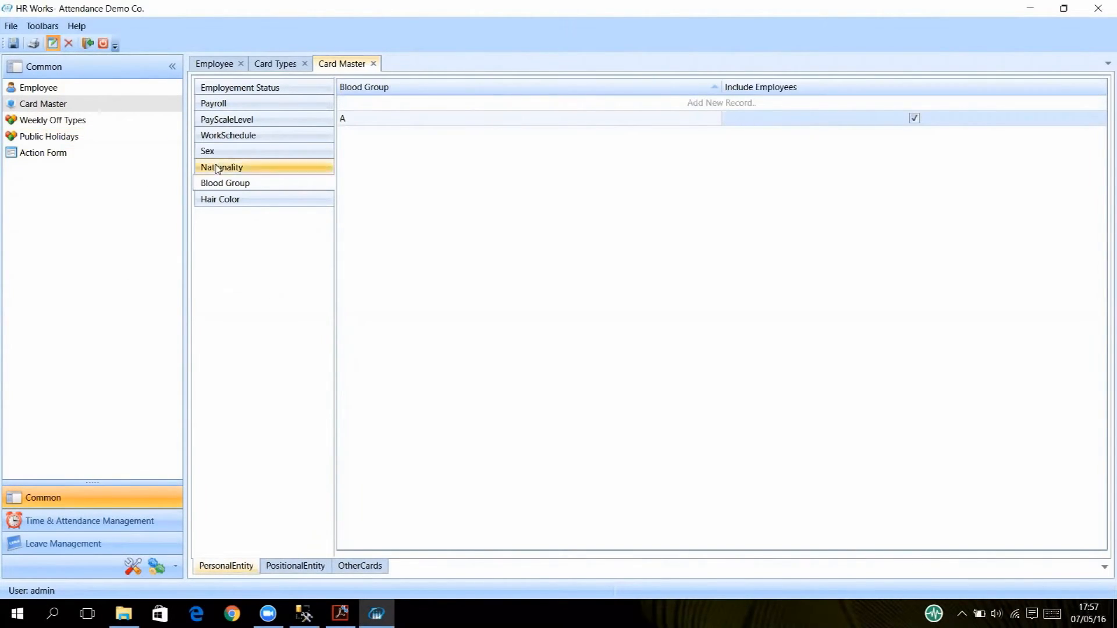
click(350, 103)
text(A+)
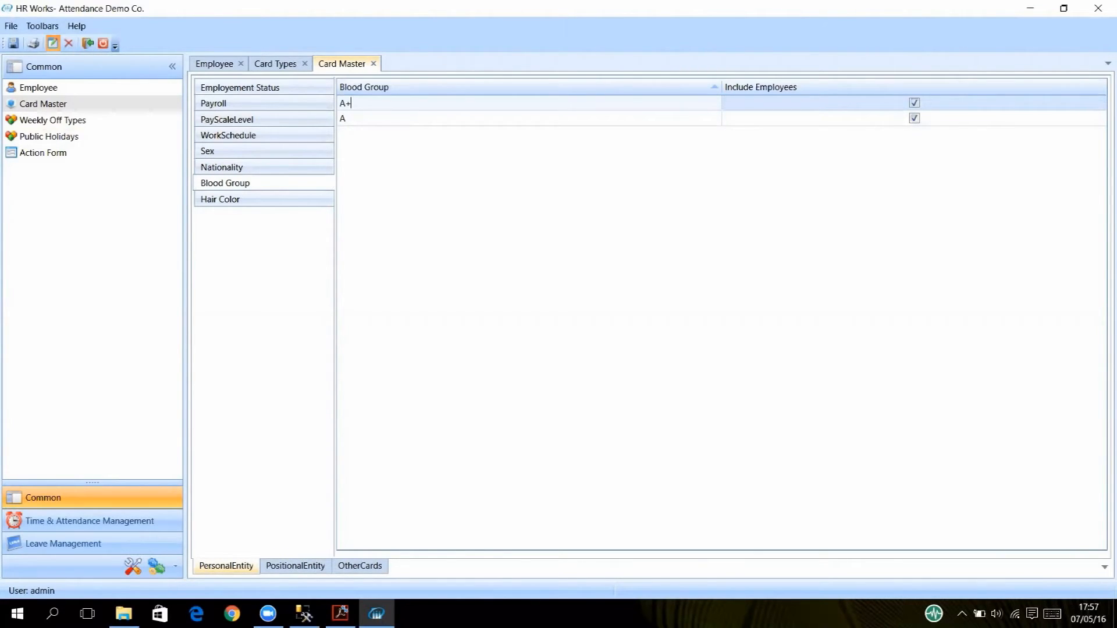
key(Return)
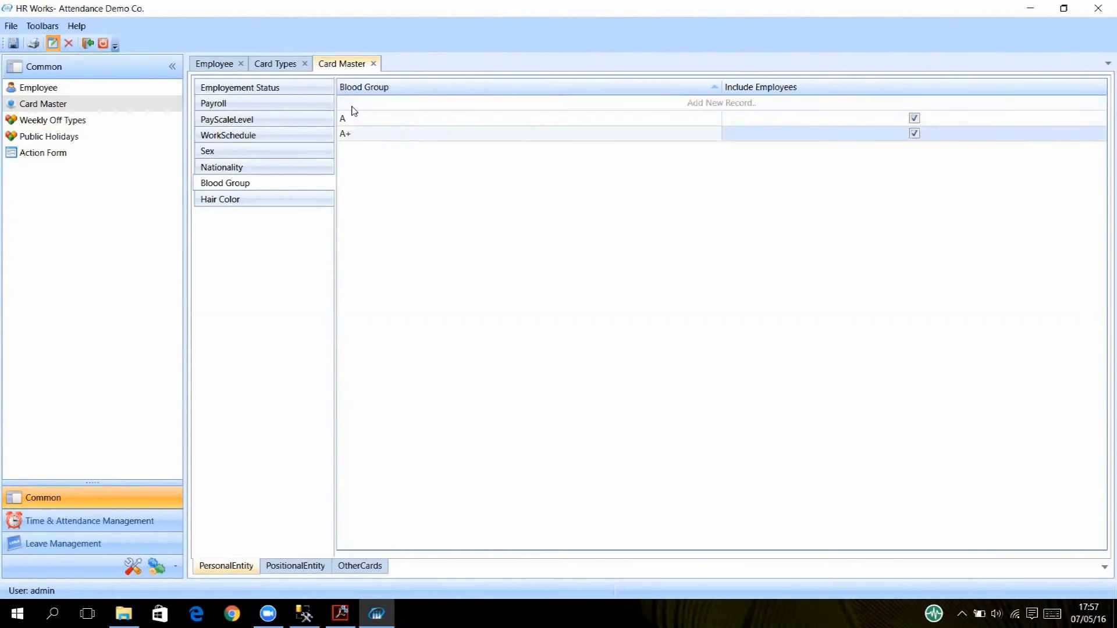
click(351, 107)
text(B)
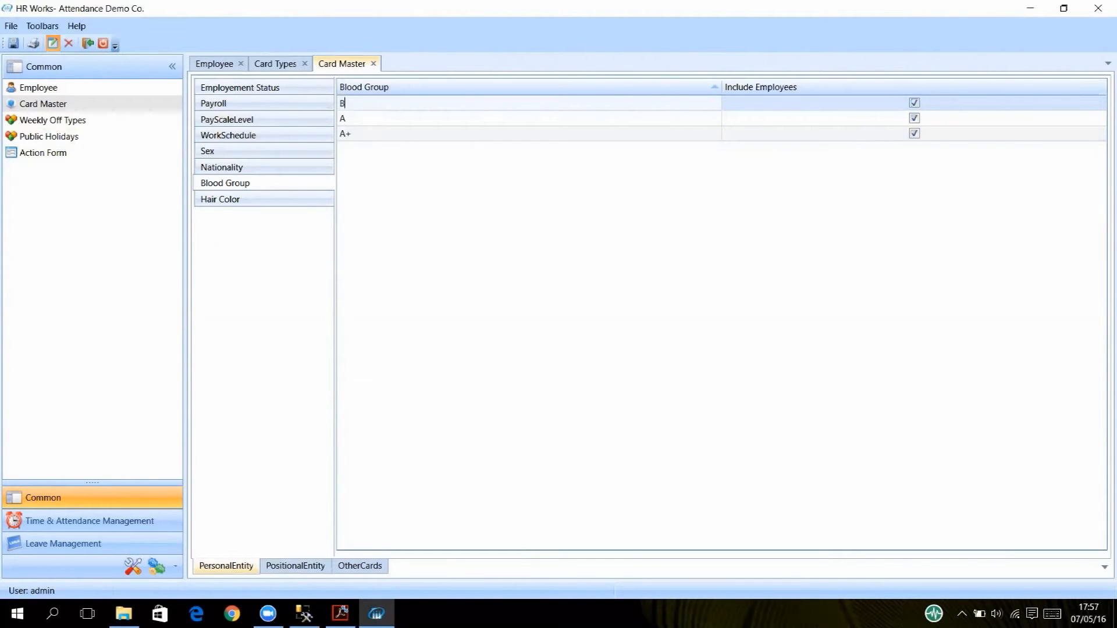
key(Return)
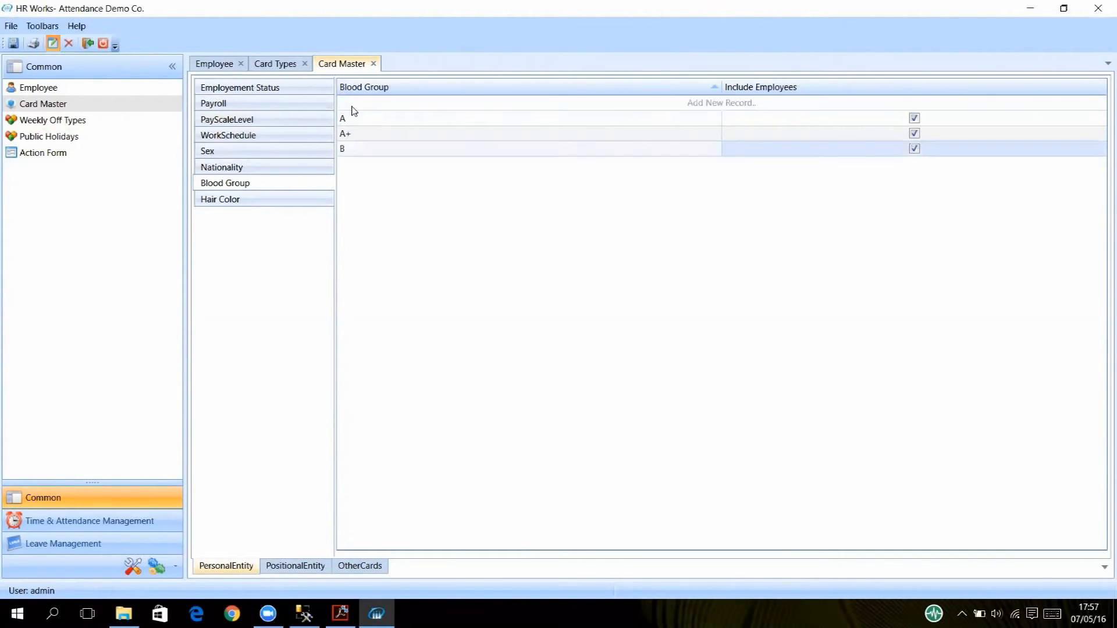
Type B+ in another row, save the Blood Group values, and view the OtherCards masters.
click(352, 106)
text(B+)
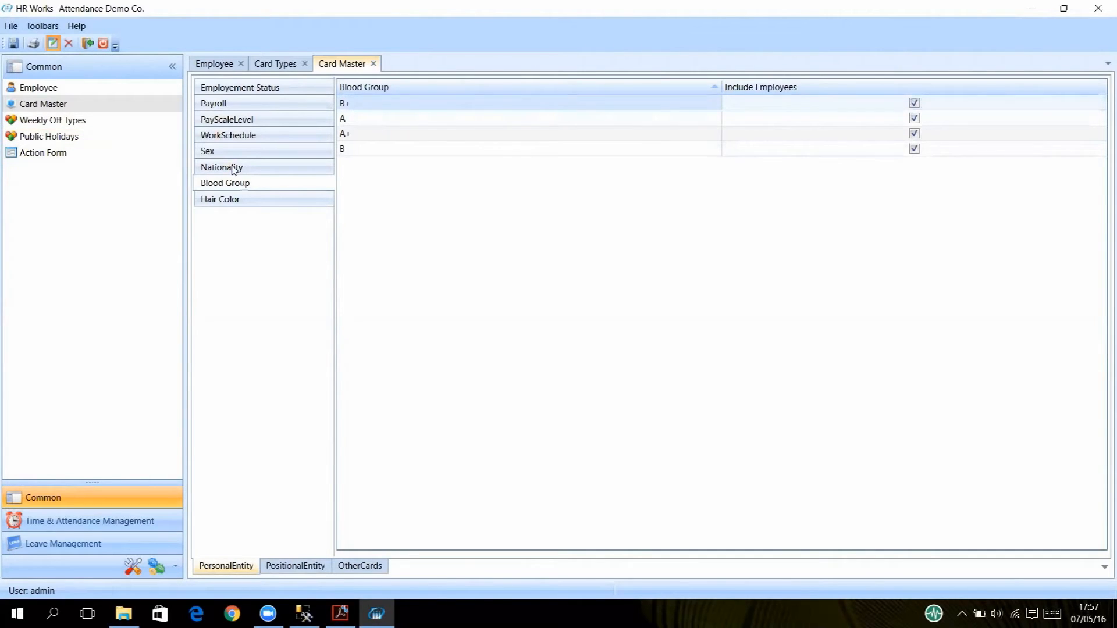
click(12, 43)
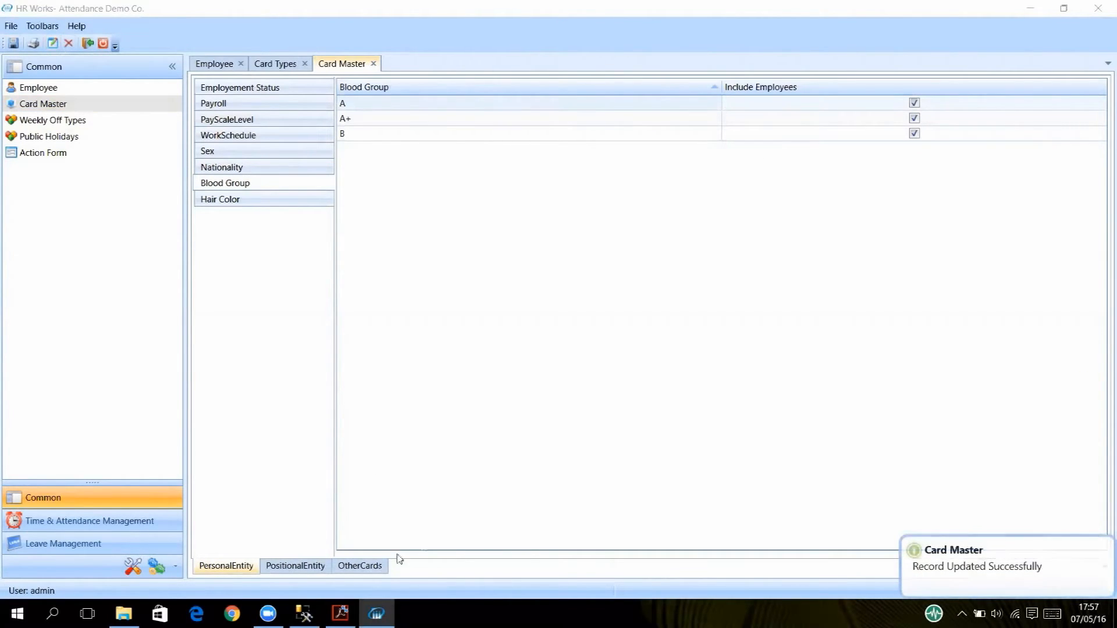
click(366, 567)
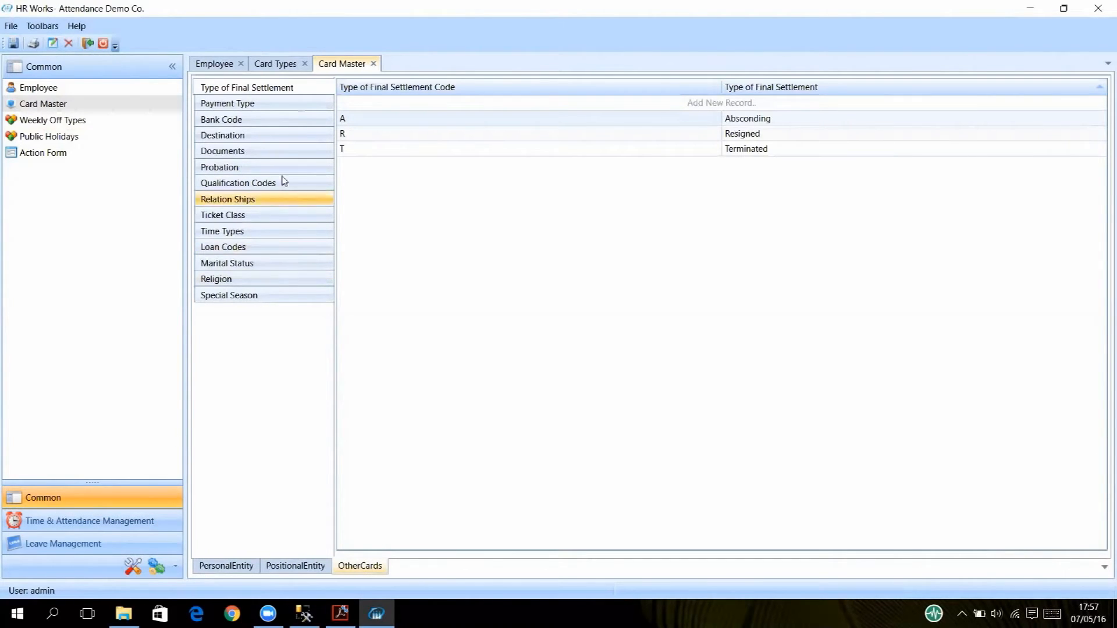
Add a DOB parameter row to the UserDefined Employee Fields card, leaving its data type unset.
click(287, 64)
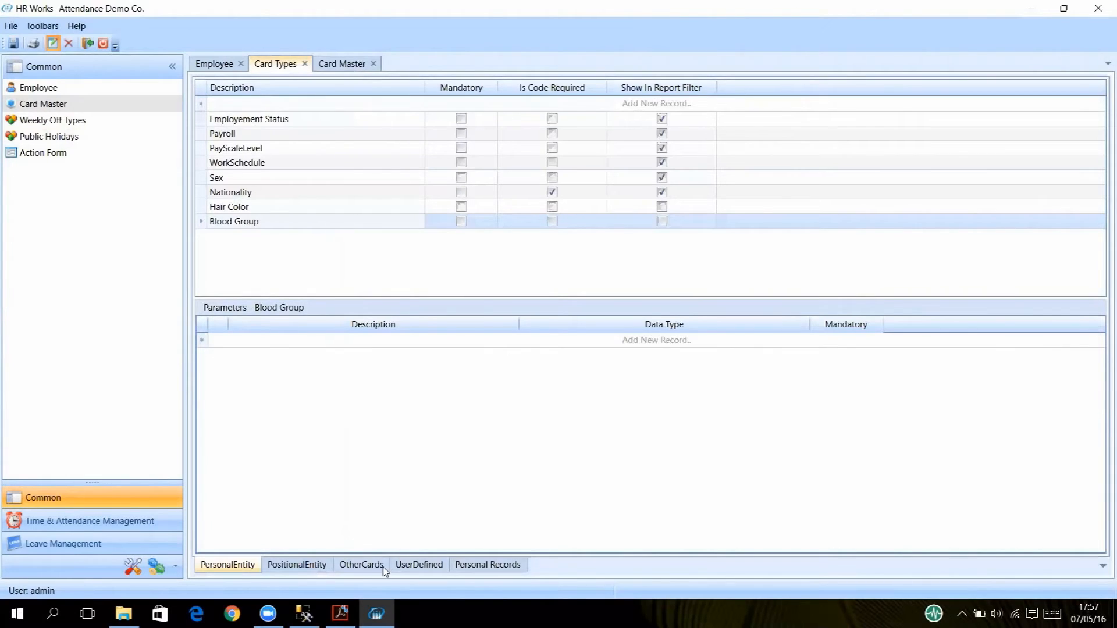
click(410, 564)
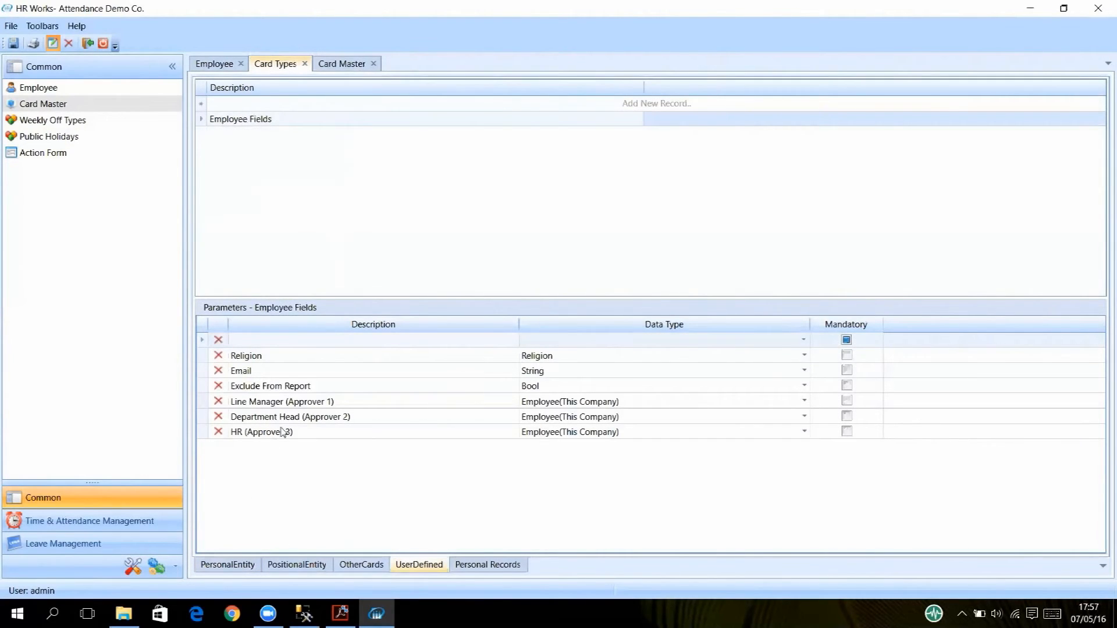
click(257, 341)
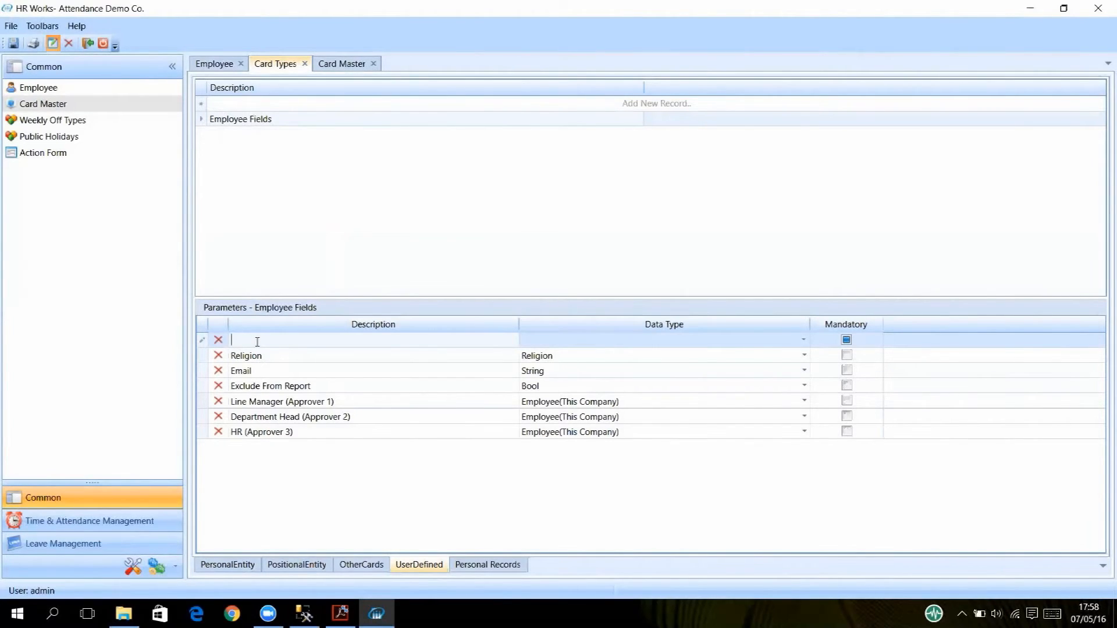
text(DONB)
key(BackSpace)
key(BackSpace)
text(B)
click(803, 340)
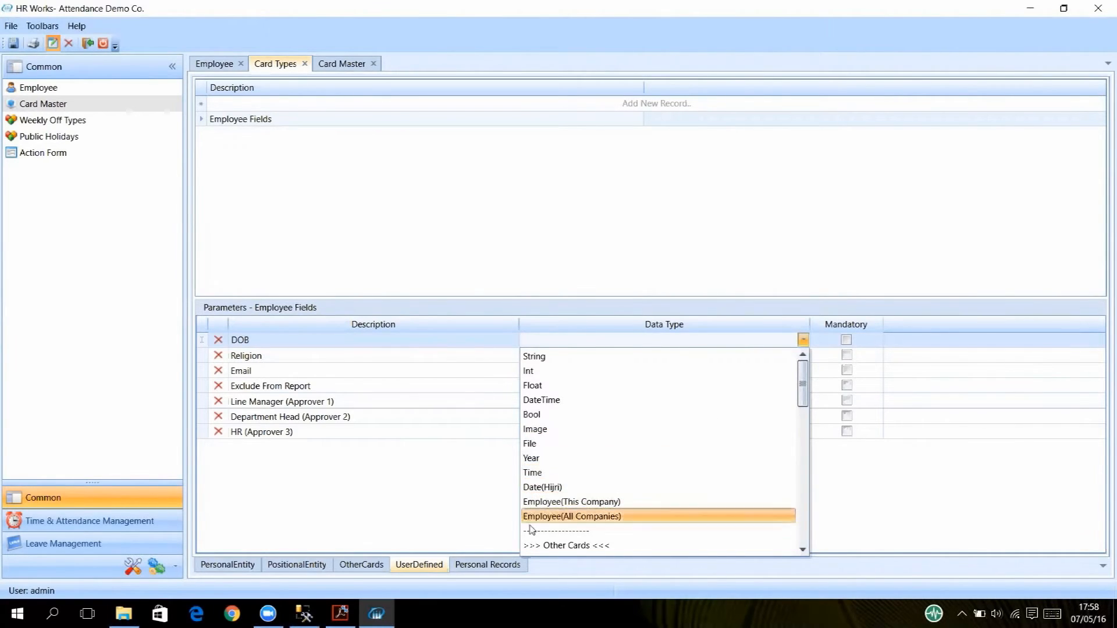
scroll(602, 506, down, 1)
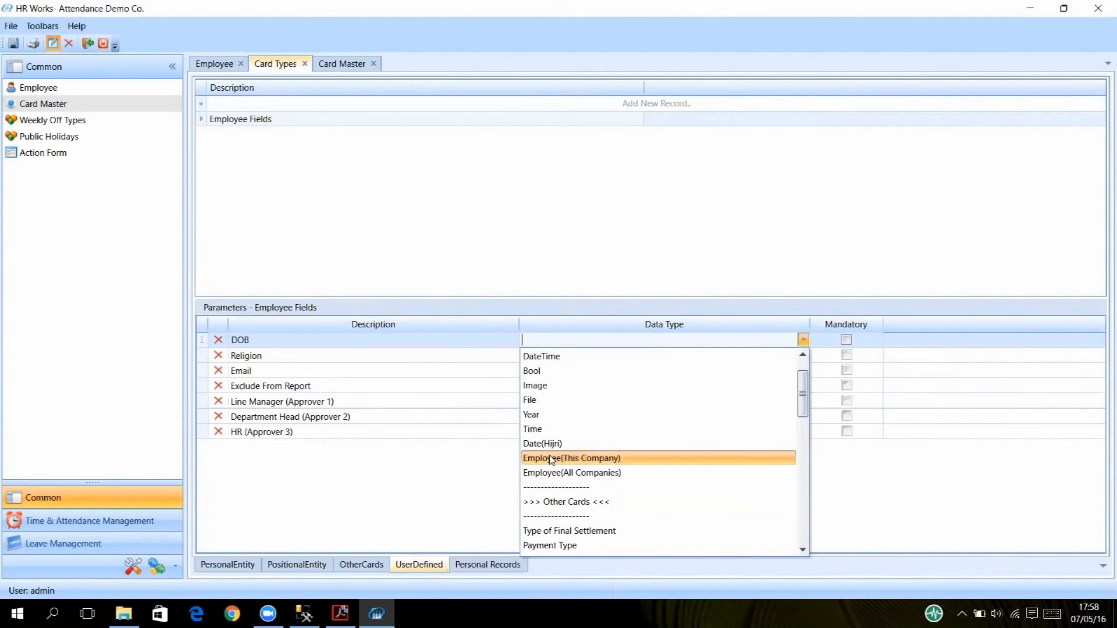
click(275, 409)
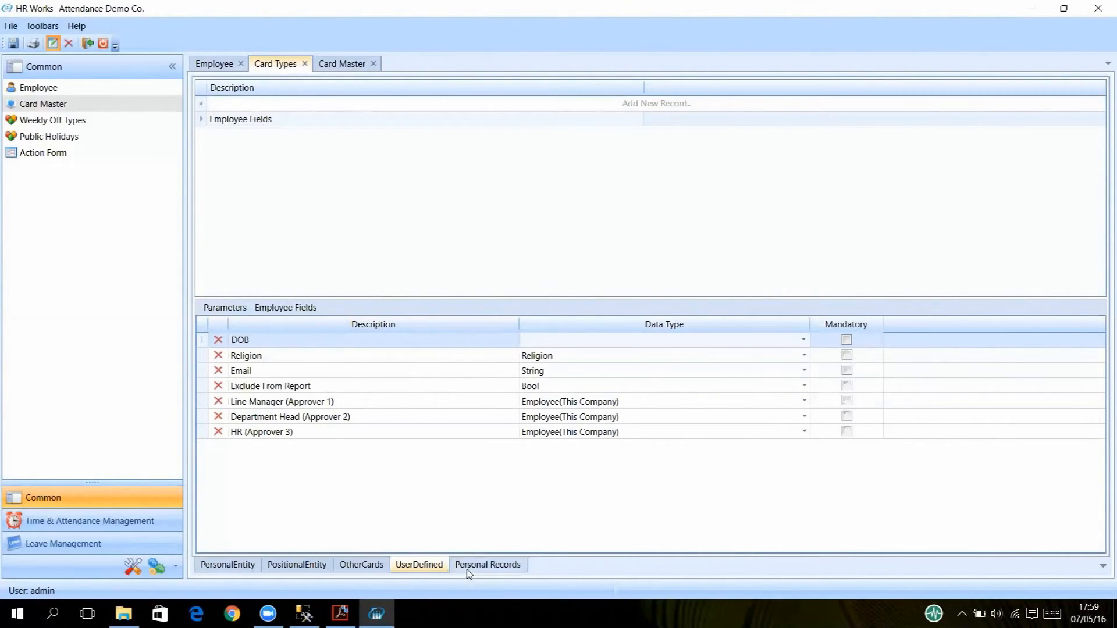
Show the Personal Records category in Card Types, which lists no card types yet.
click(486, 569)
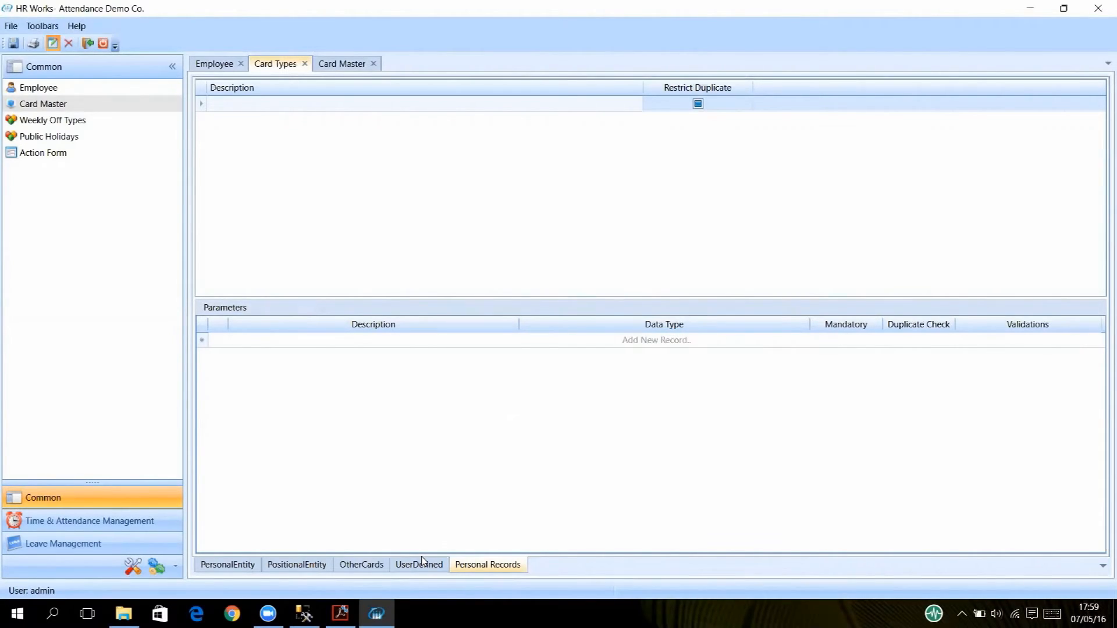
Check the first employee's Employee Fields values, then return to the full employee list.
click(204, 65)
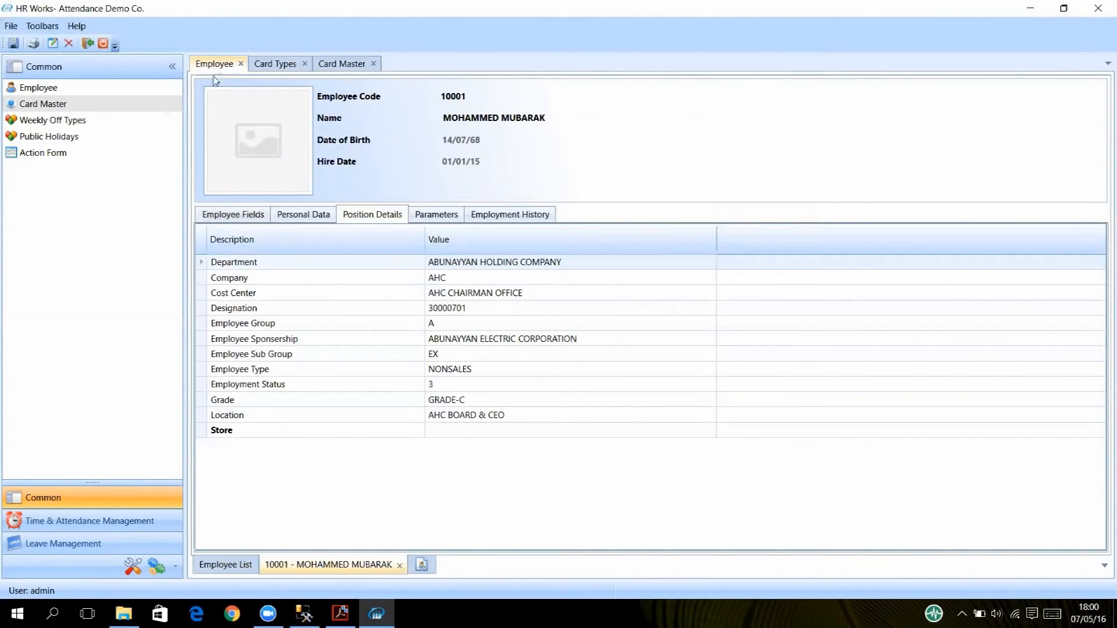
click(224, 569)
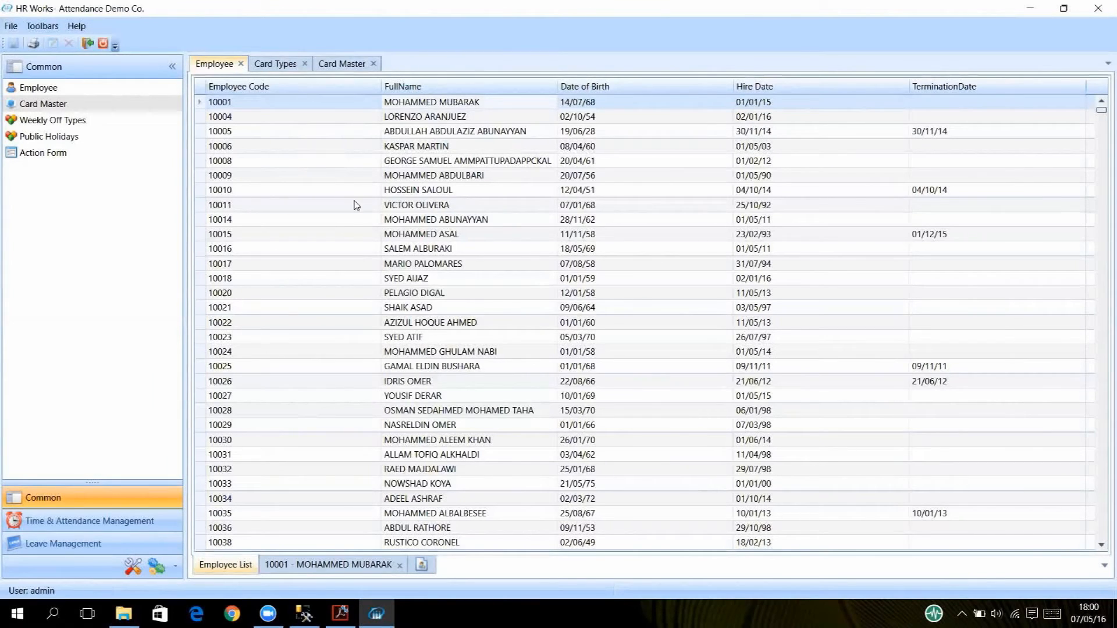
click(288, 567)
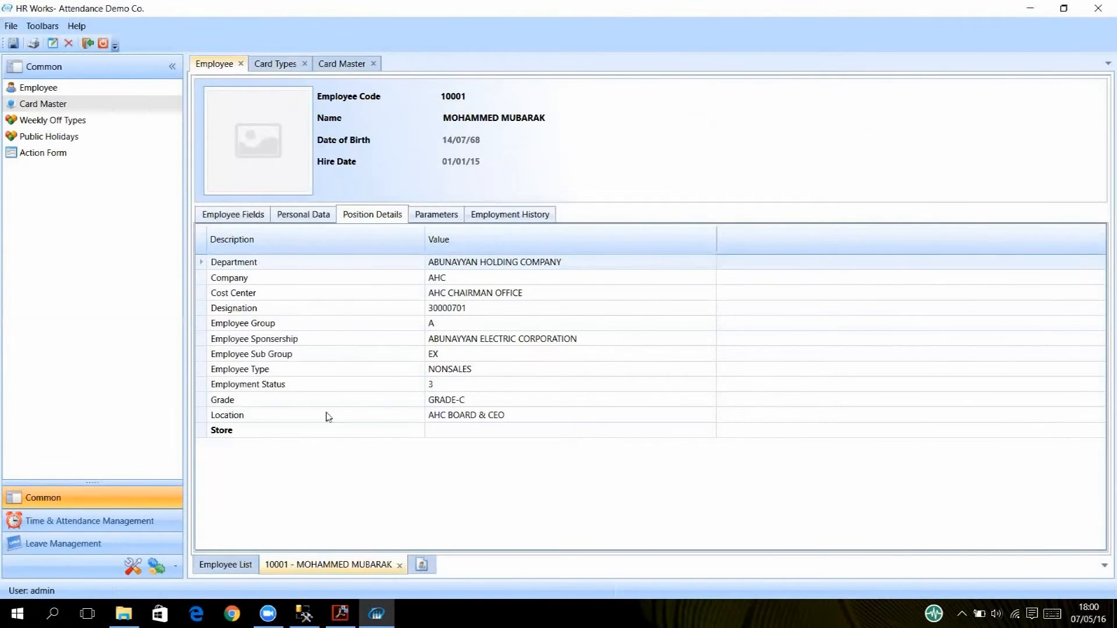
click(258, 216)
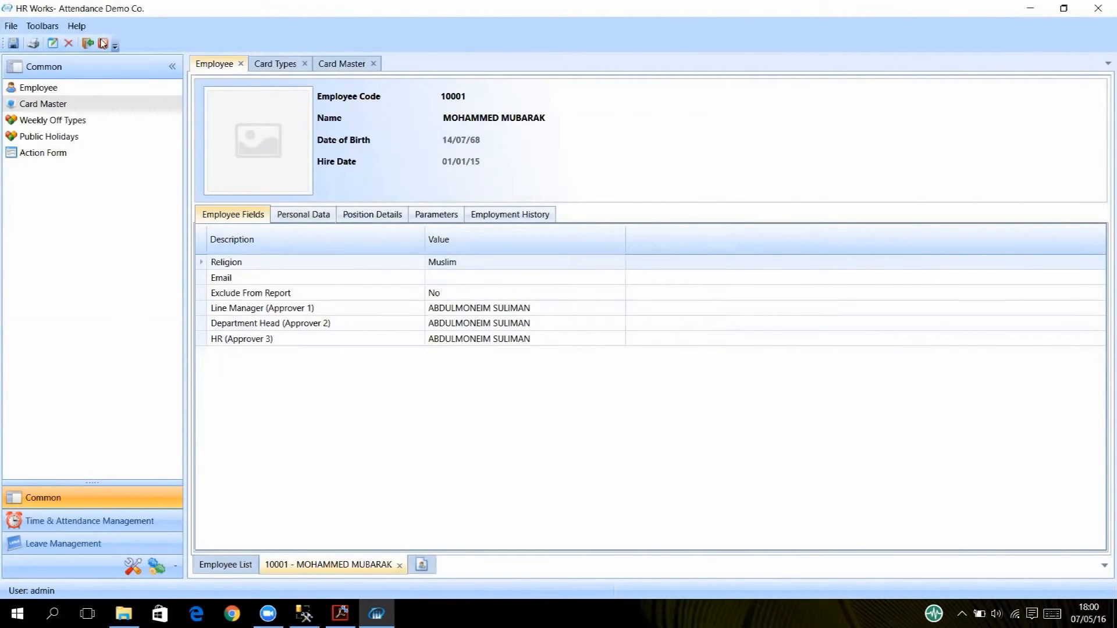
click(212, 572)
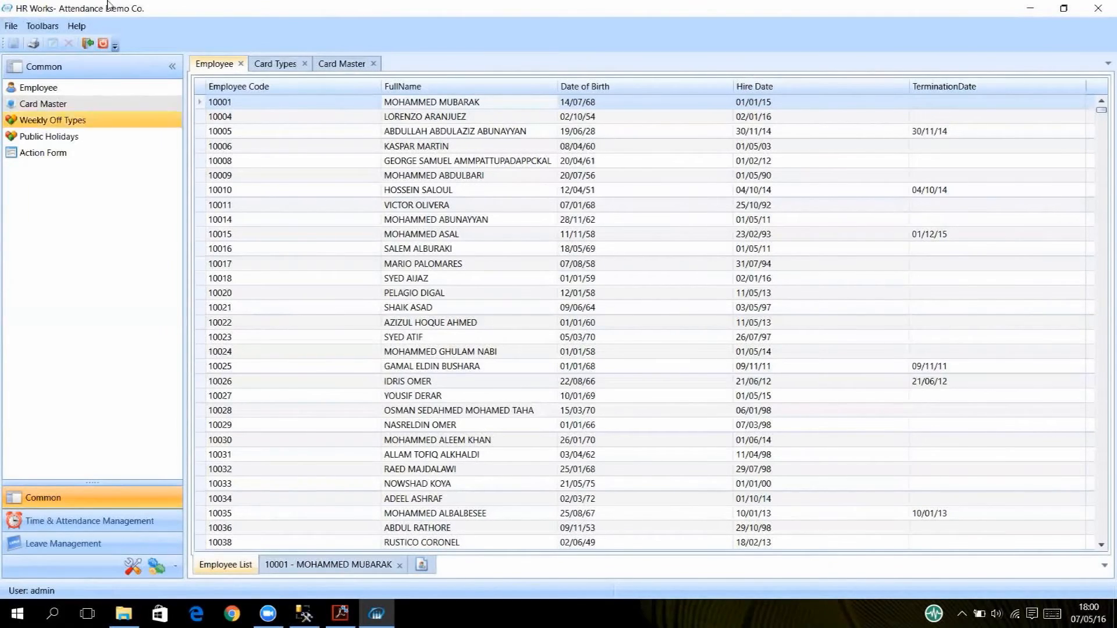
Review each card type category, confirming DOB under UserDefined, then bring up the Time & Attendance white paper PDF.
click(278, 64)
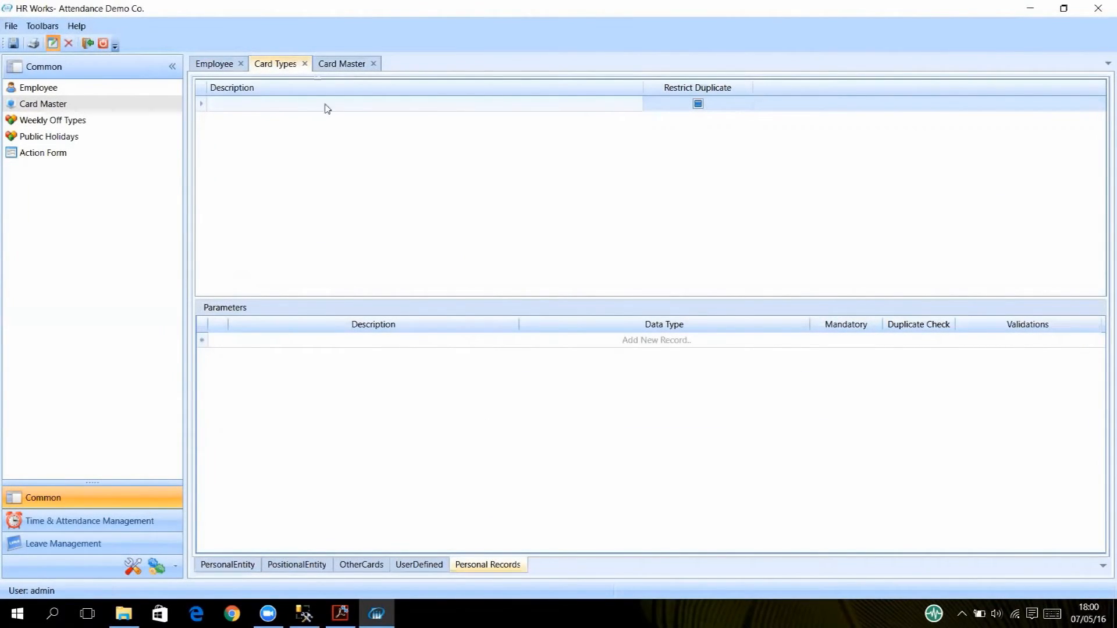
click(231, 563)
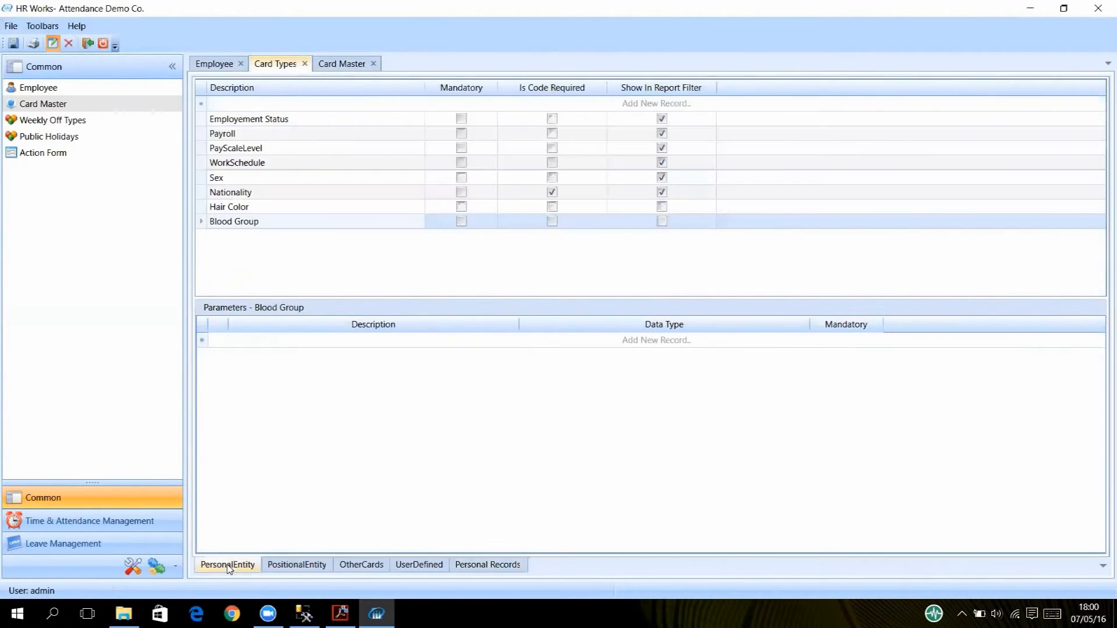
click(298, 568)
click(361, 565)
click(419, 564)
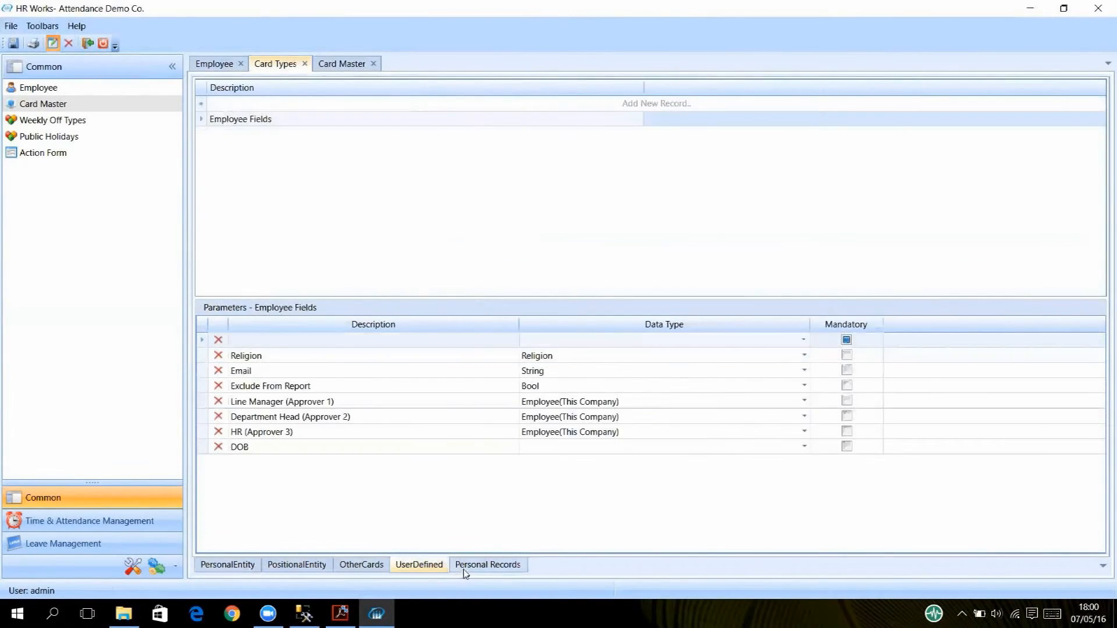
click(465, 567)
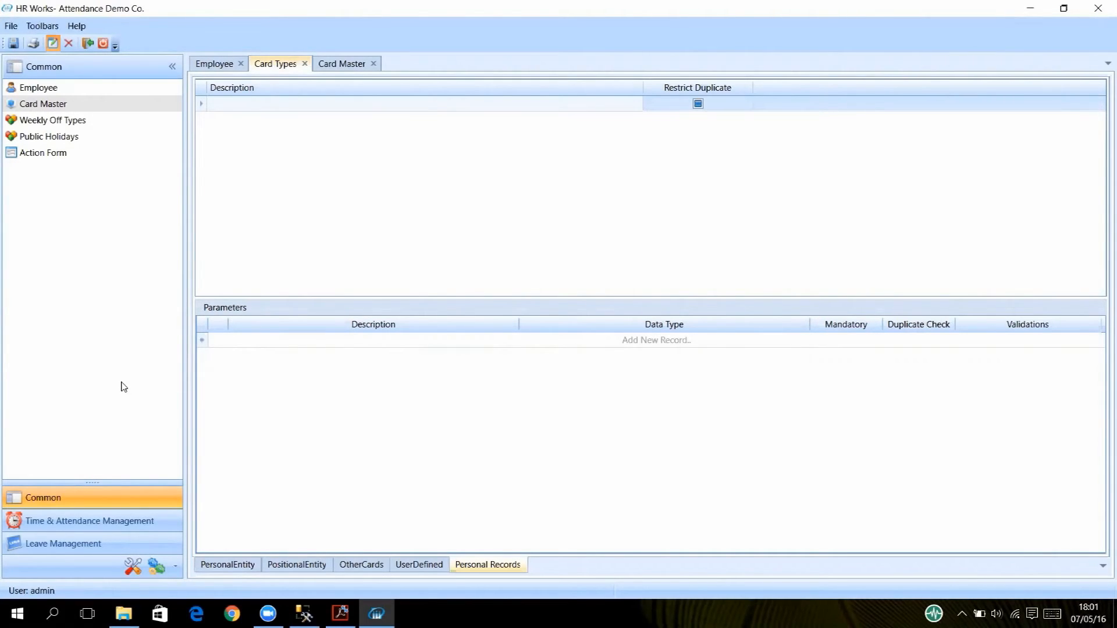
click(341, 613)
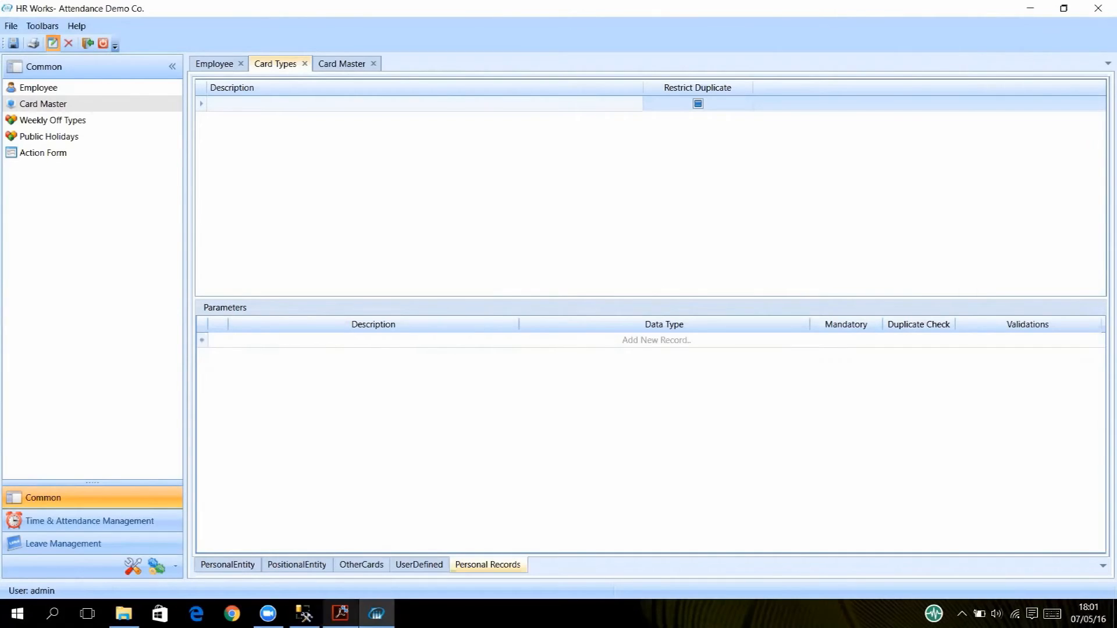
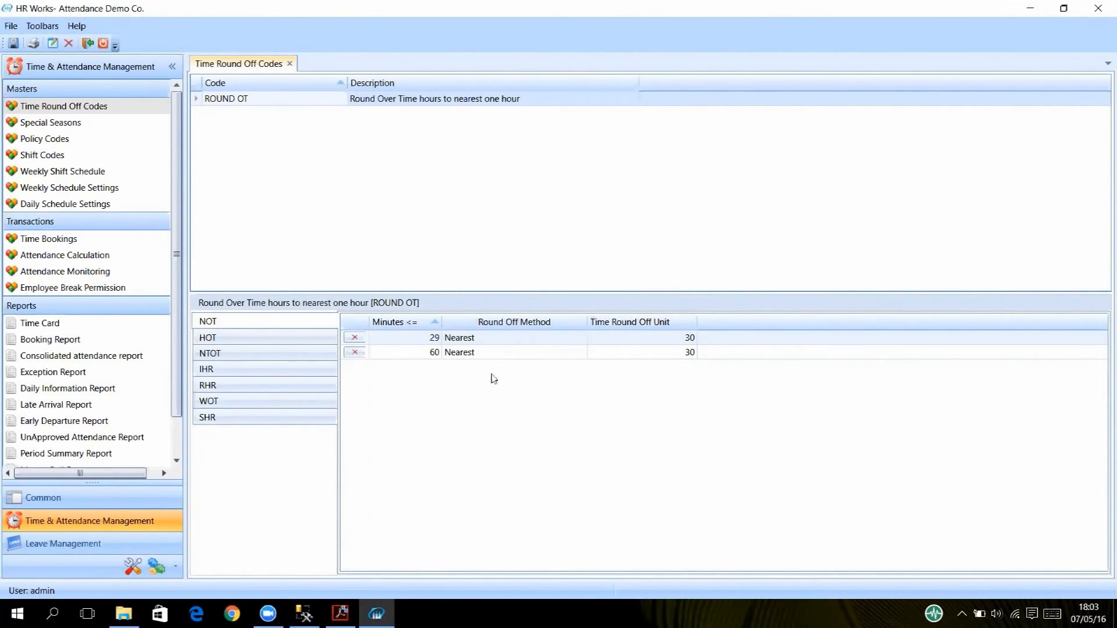
Go to the Policy Codes master, which lists four policies with AAG Policy I's general settings.
click(58, 140)
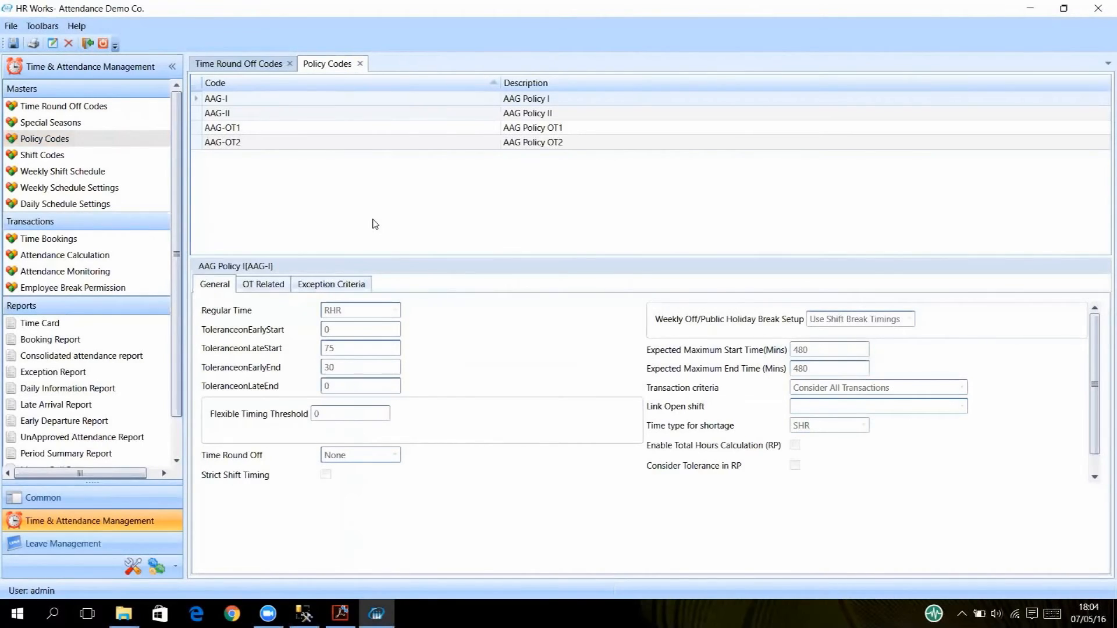
Put the AAG-OT2 policy into edit mode and bring up its Time Round Off options.
click(233, 131)
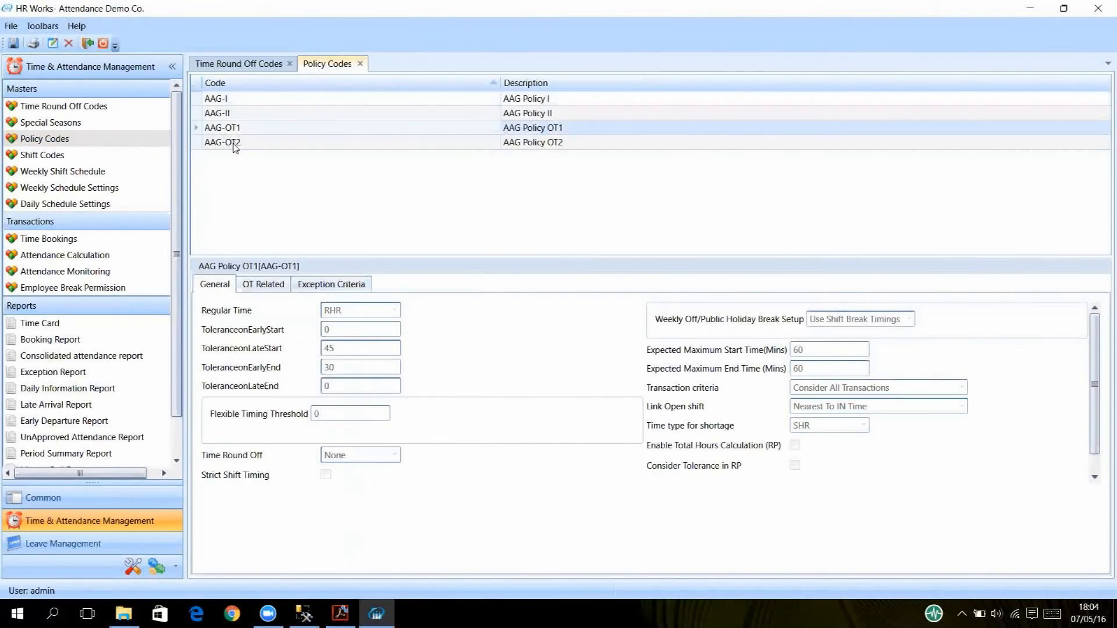
click(235, 146)
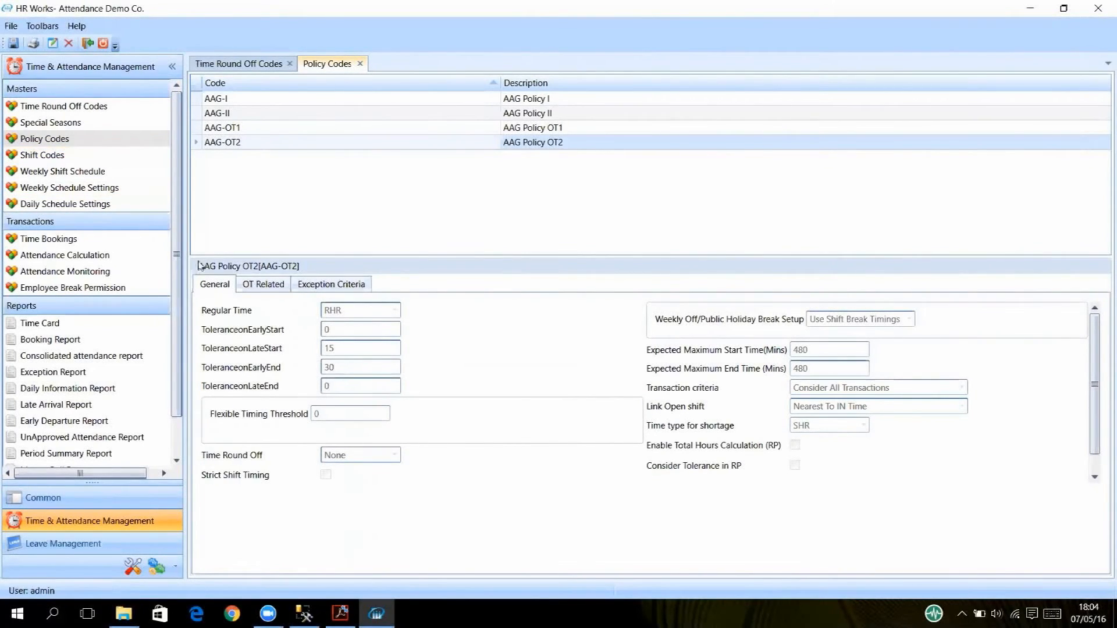
click(52, 42)
click(395, 455)
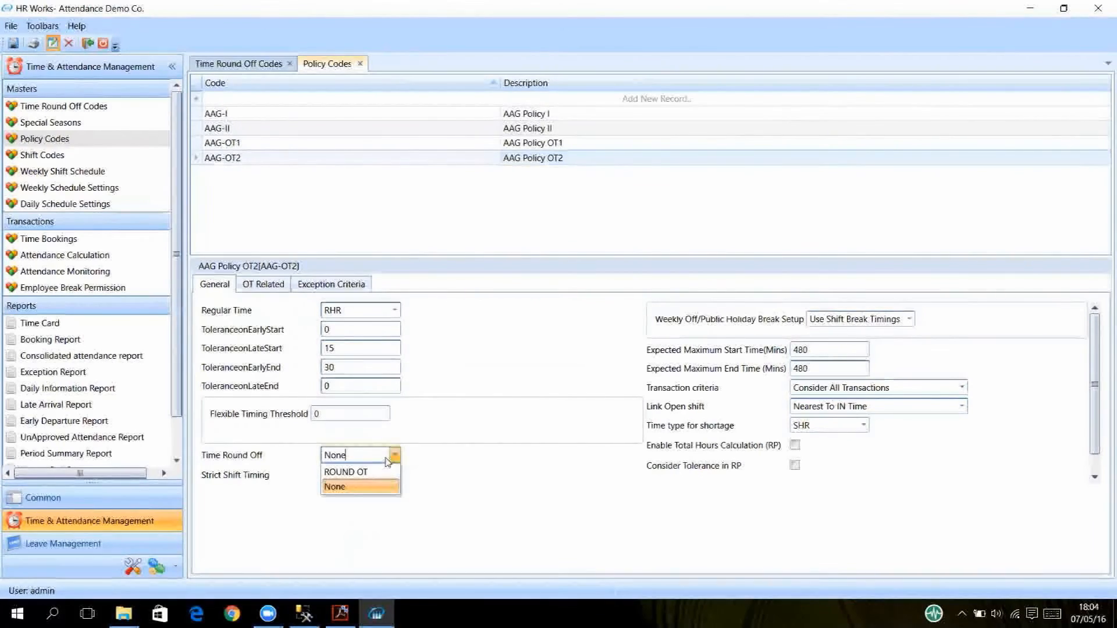
Change AAG-OT2's Time Round Off from None to ROUND OT, then go to Shift Codes.
click(351, 486)
key(Up)
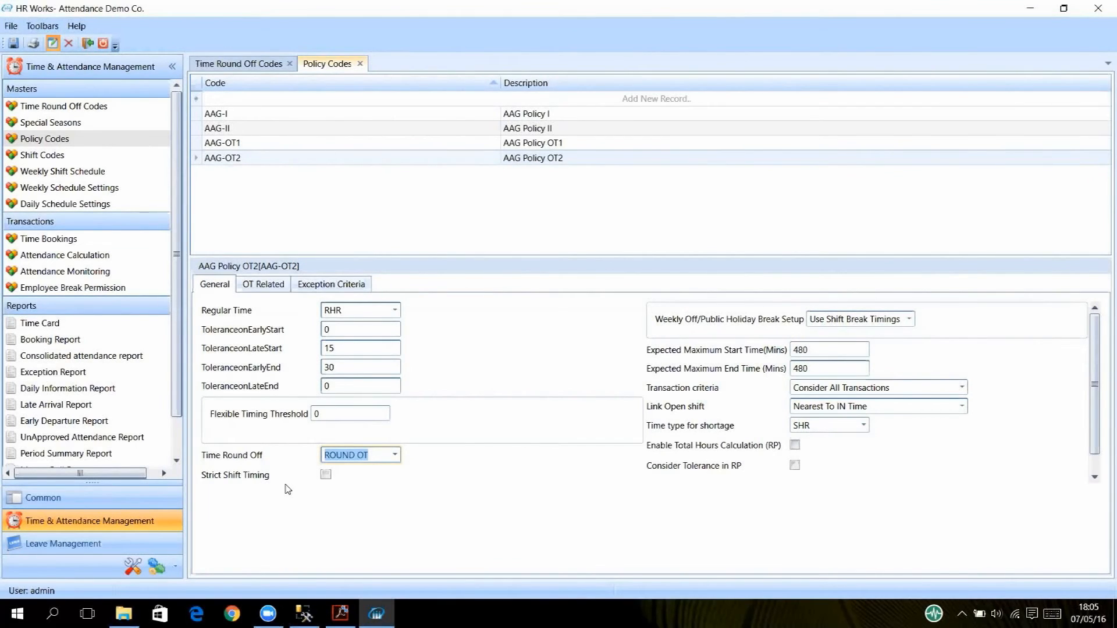
click(39, 154)
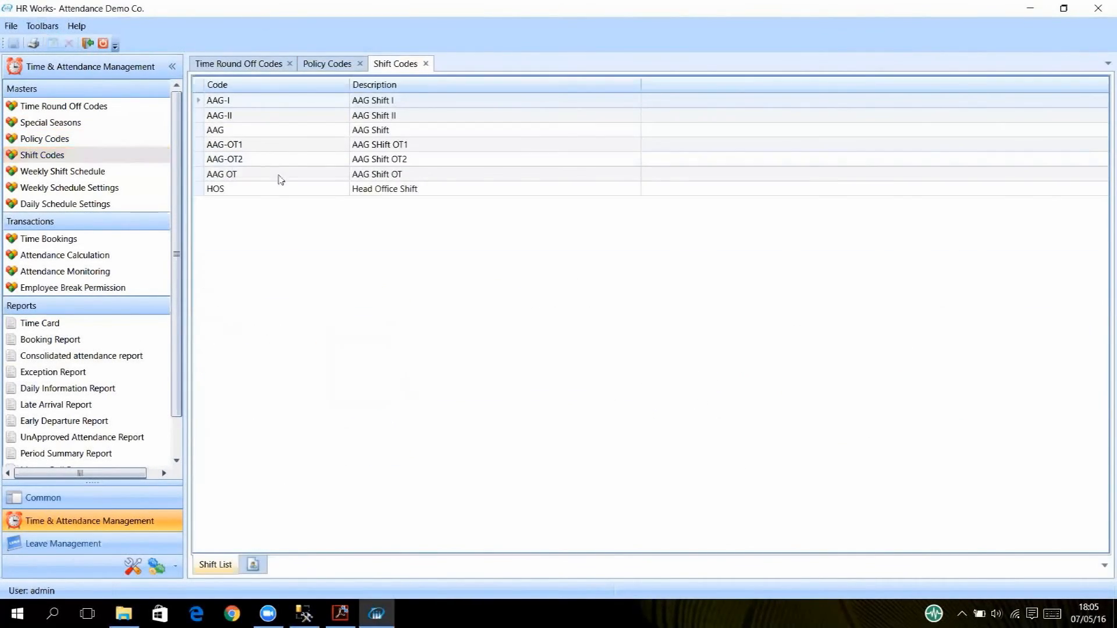
Review the AAG-I shift's 07:30 AM to 05:00 PM timing, then return to Policy Codes.
click(409, 103)
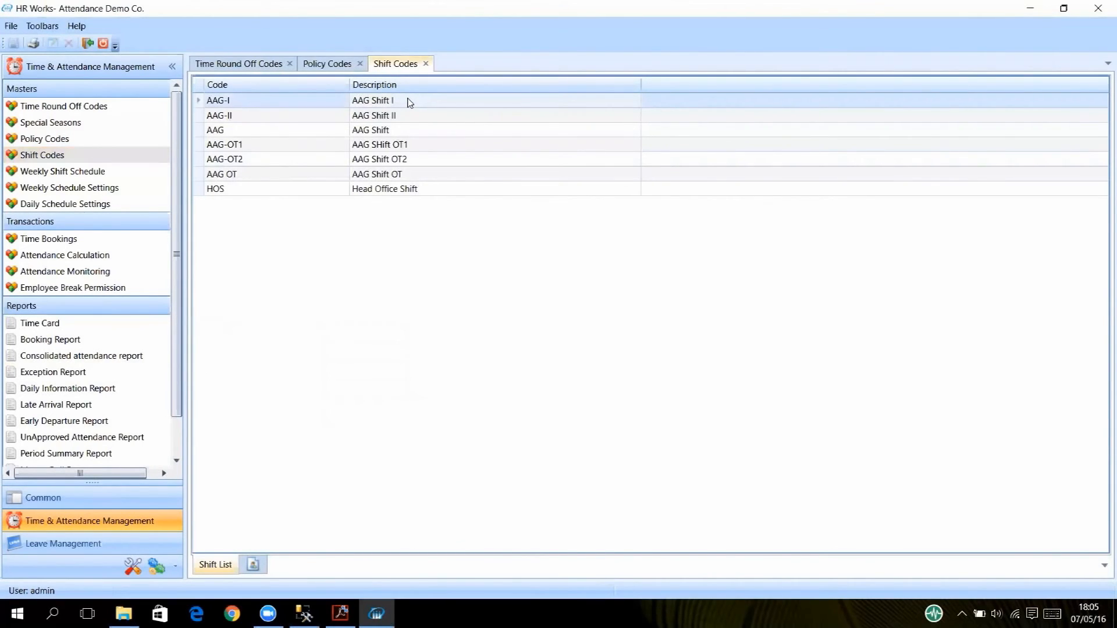
double_click(409, 102)
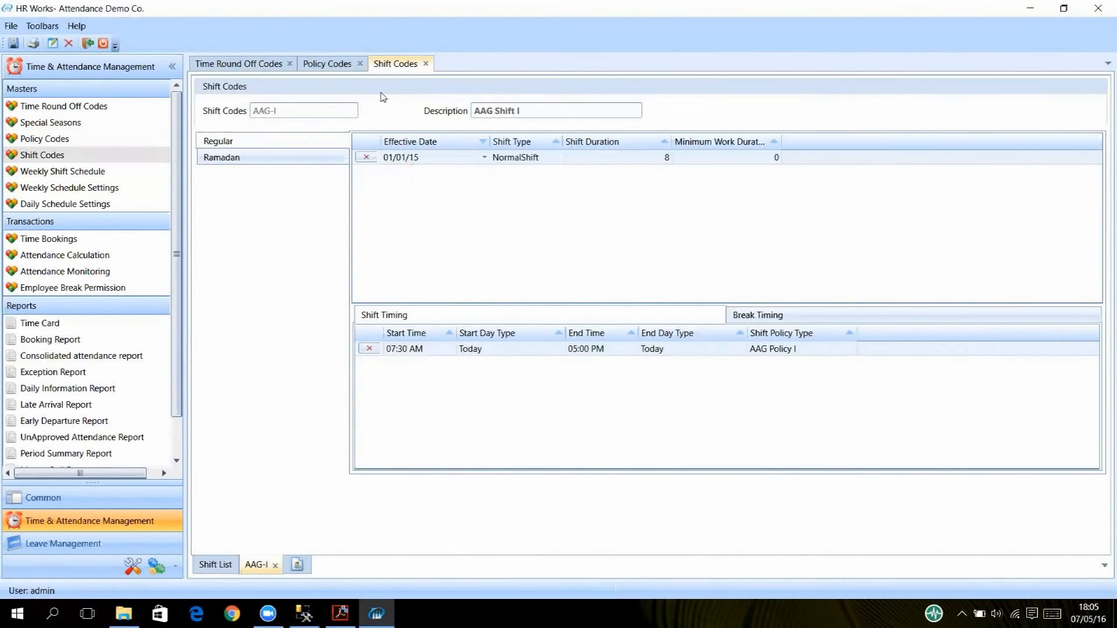
click(224, 565)
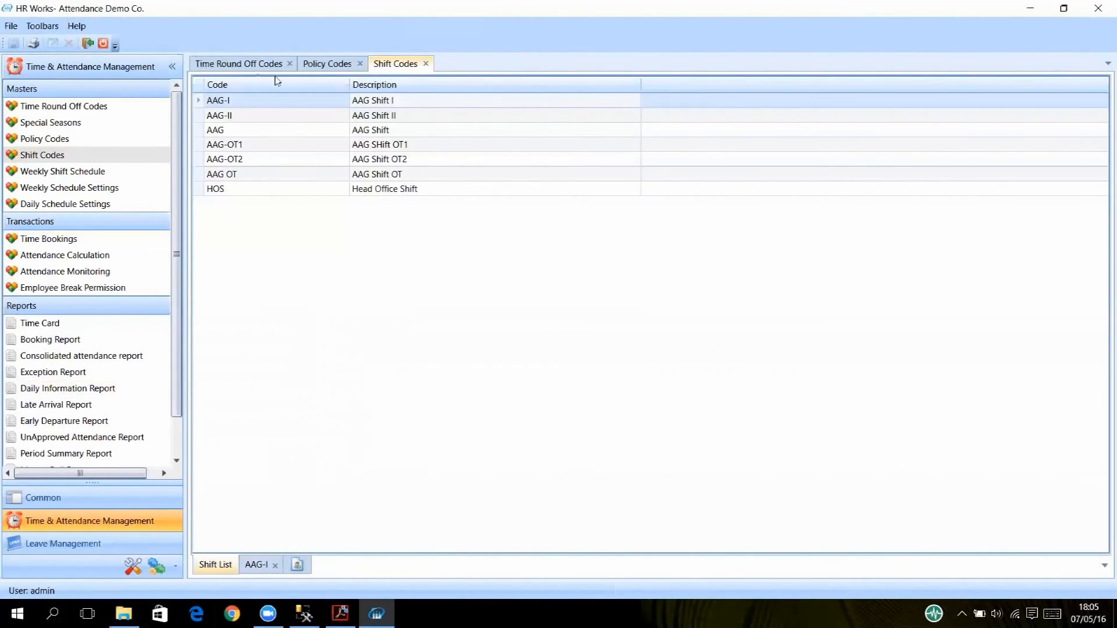
click(325, 62)
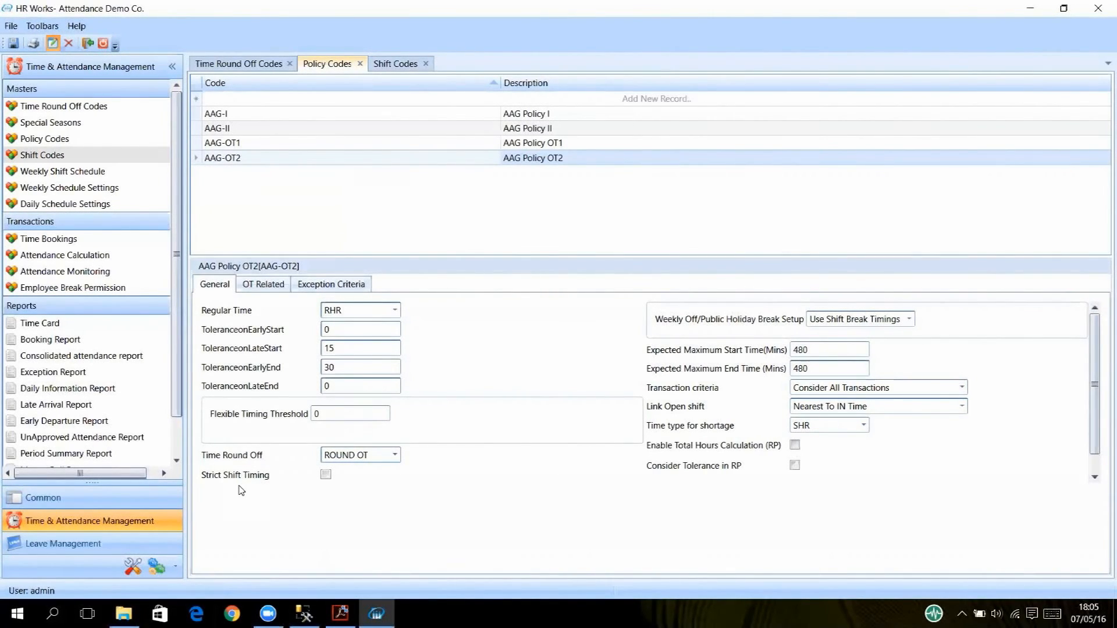
Check AAG-OT2's OT Related grid, then return to the seven-code Shift Codes list.
click(262, 286)
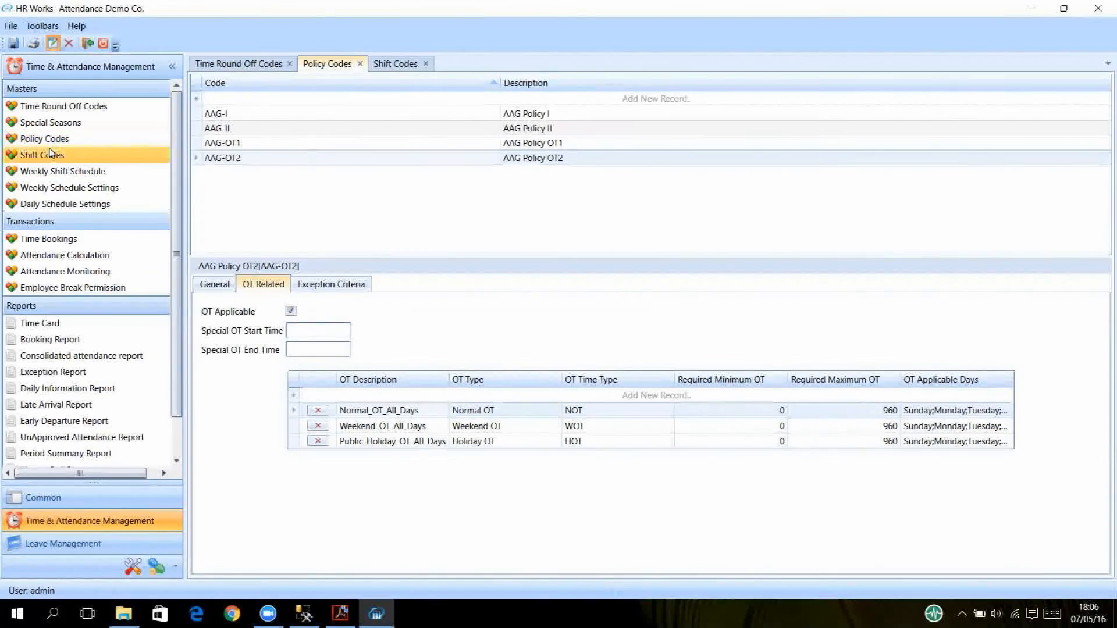
click(387, 66)
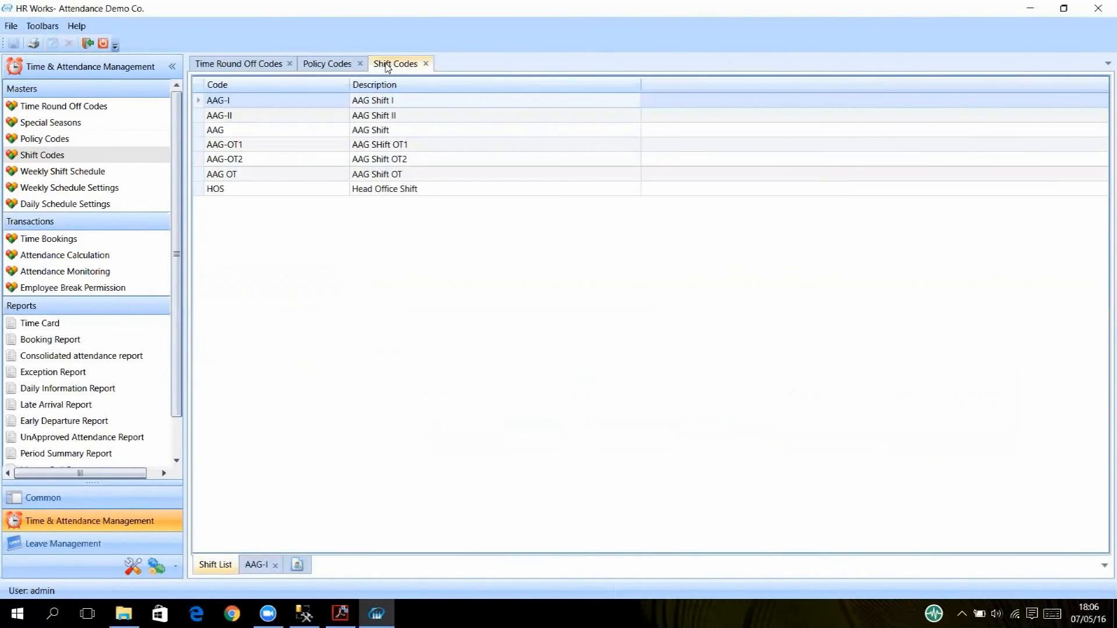
click(261, 565)
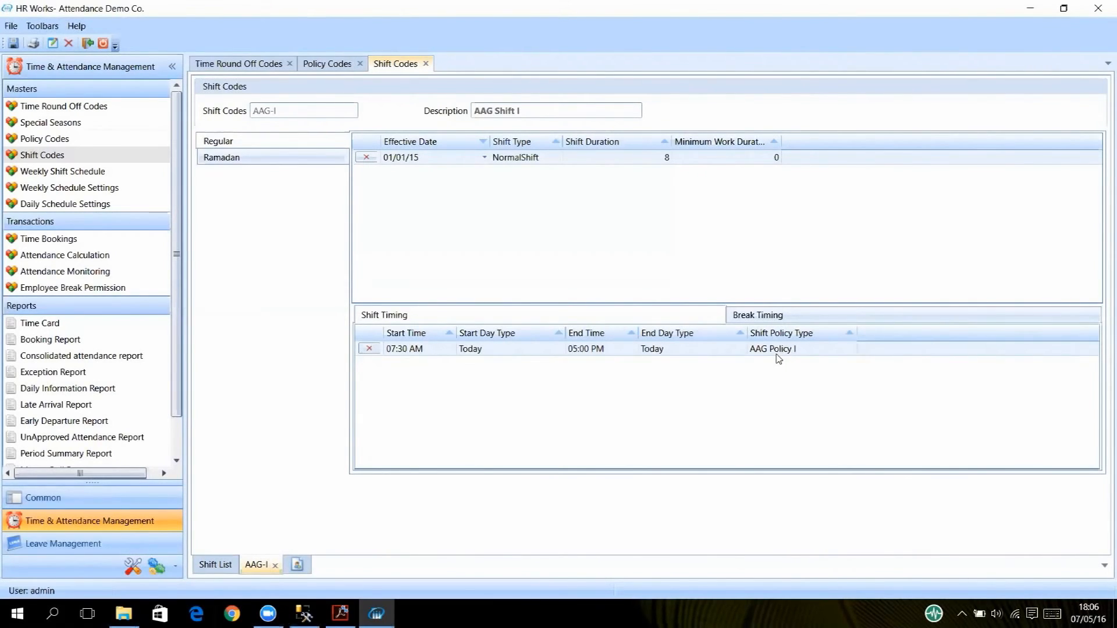
click(768, 321)
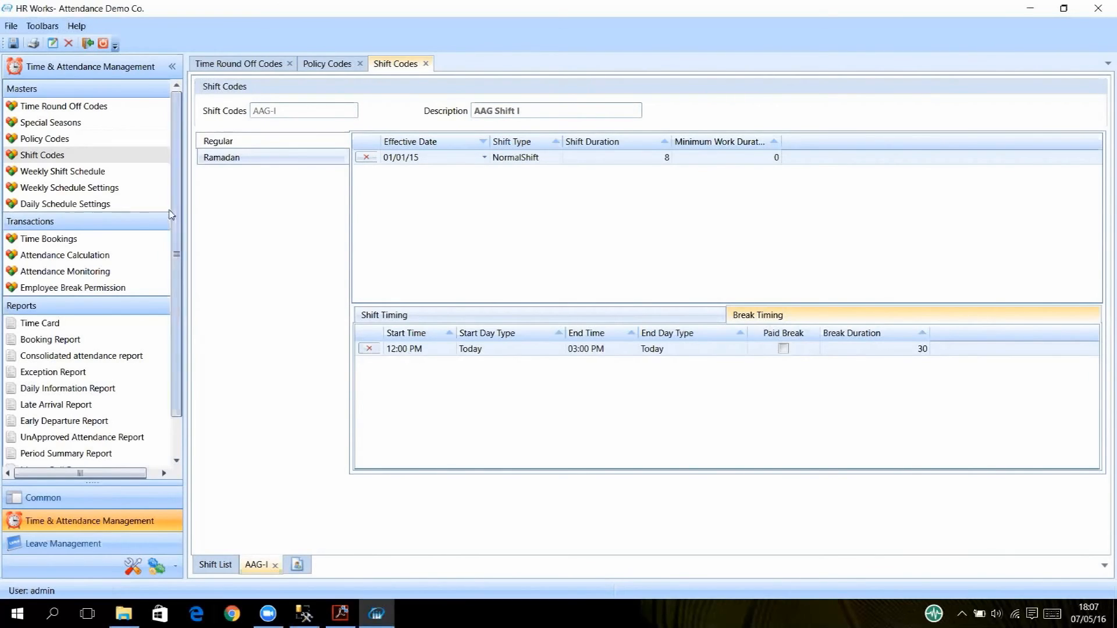
click(214, 562)
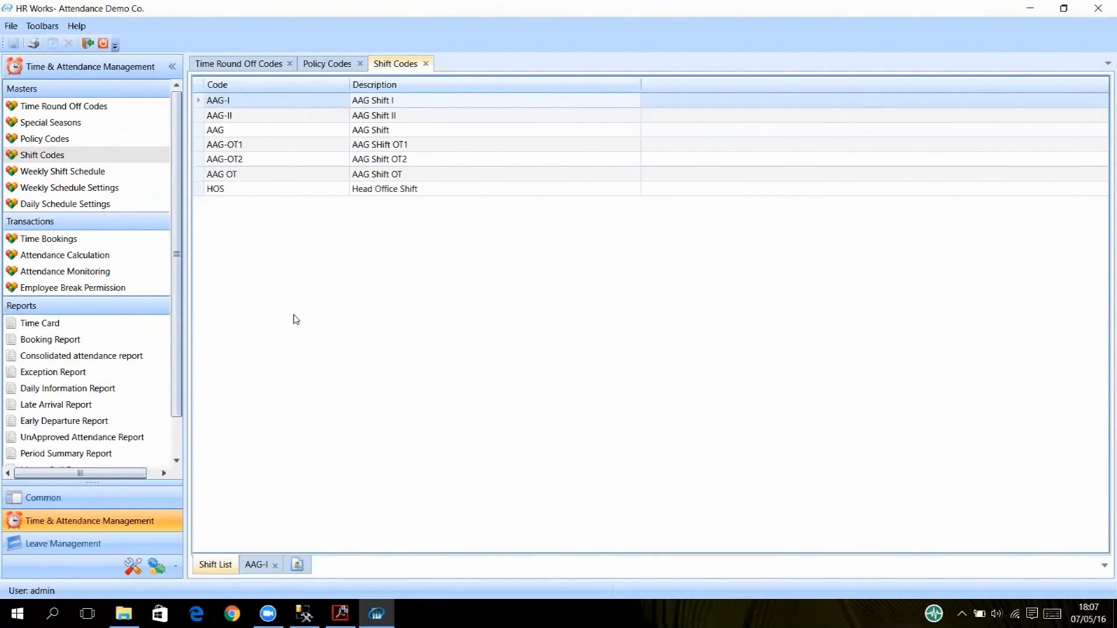
Show the Weekly Shift Schedule, then the white paper's page 8 Time & Attendance activity diagram.
click(97, 172)
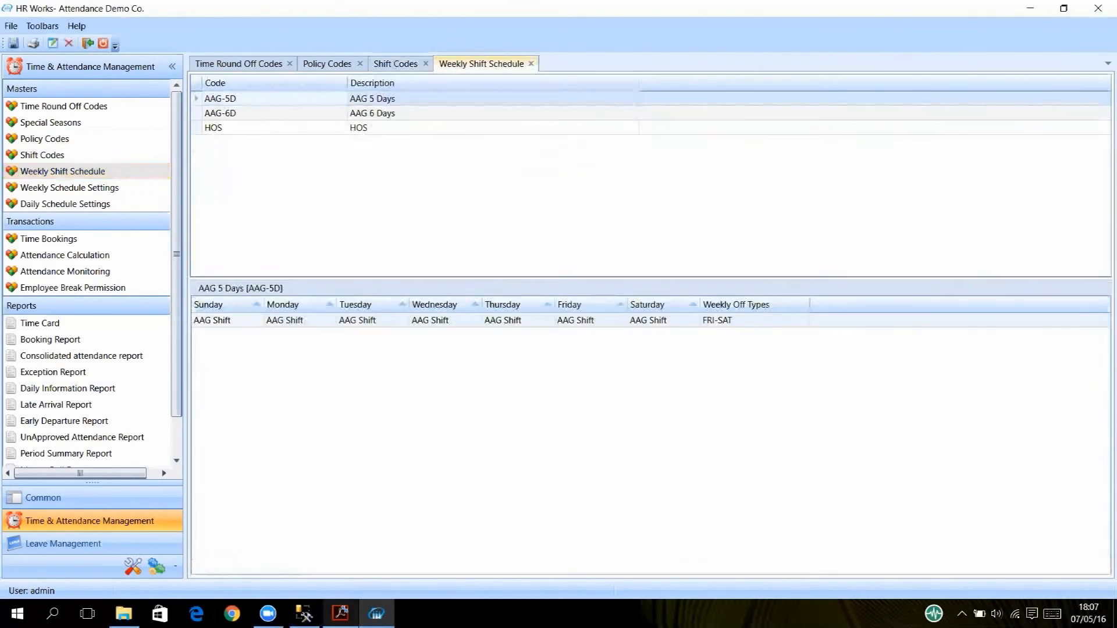
click(340, 613)
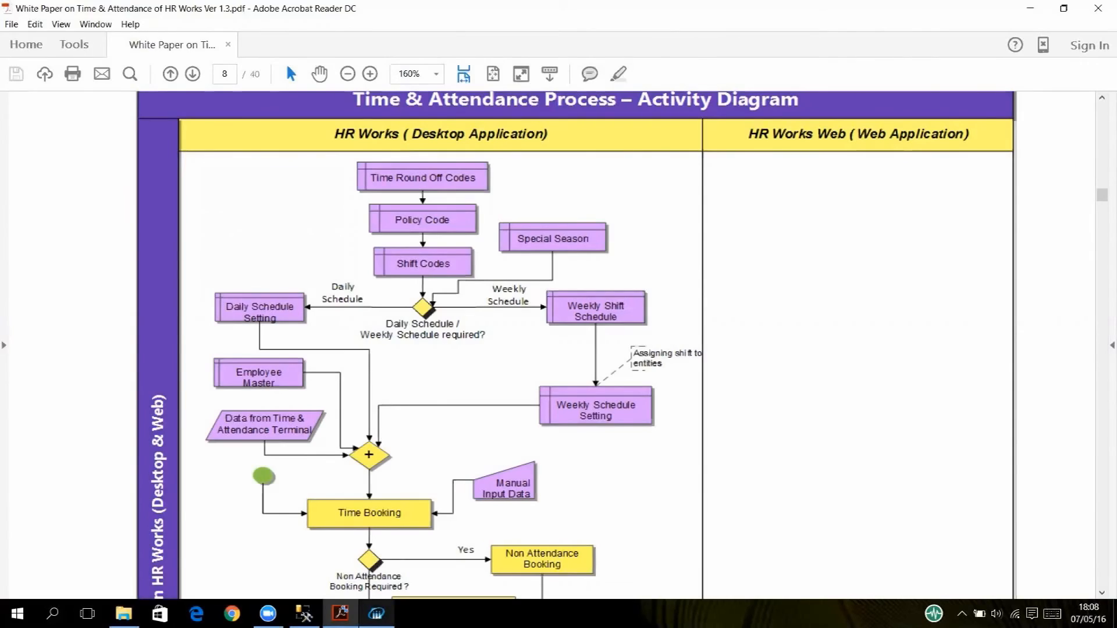
Back in HR Works, bring up Special Seasons with the Ramadan 2015 and 2016 periods.
click(377, 613)
click(38, 122)
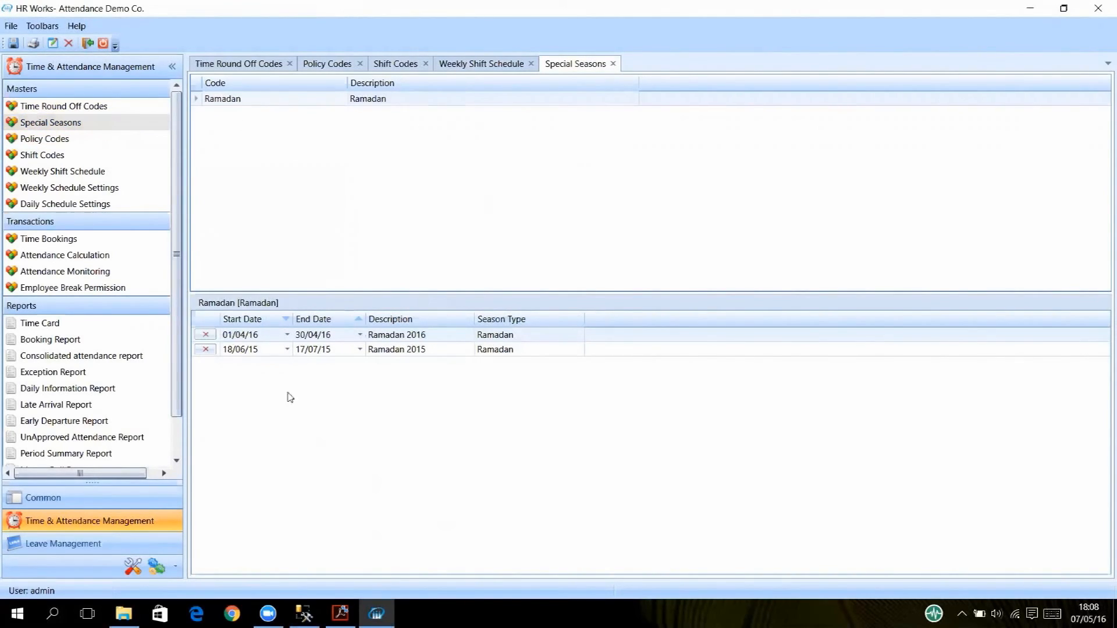
Make the Ramadan periods editable and sort them by Start Date, then return to Shift Codes.
click(56, 44)
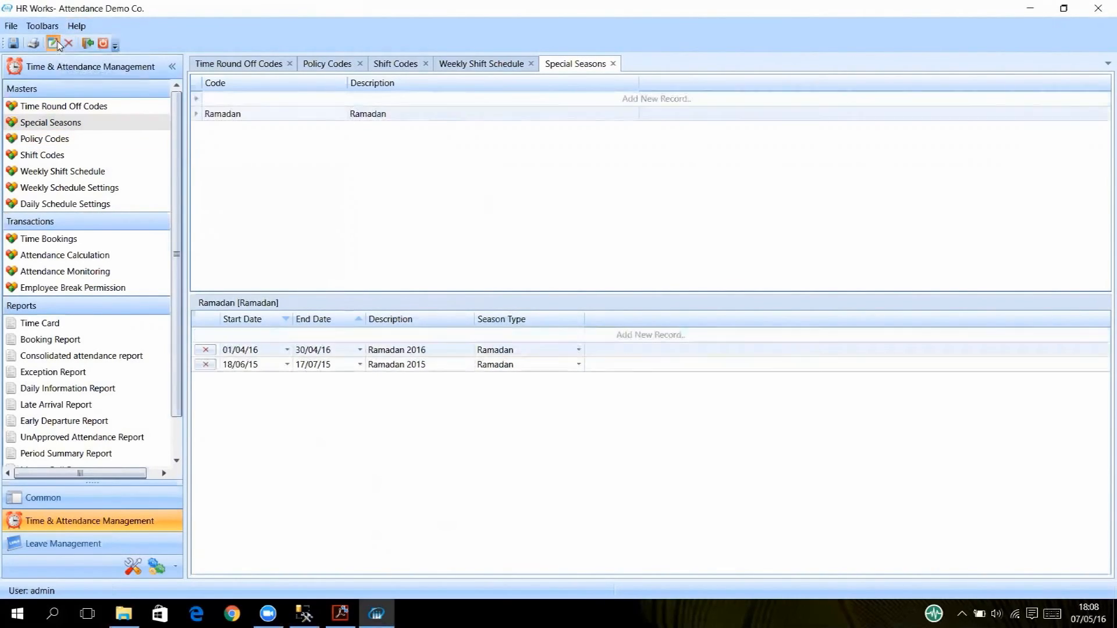
click(251, 336)
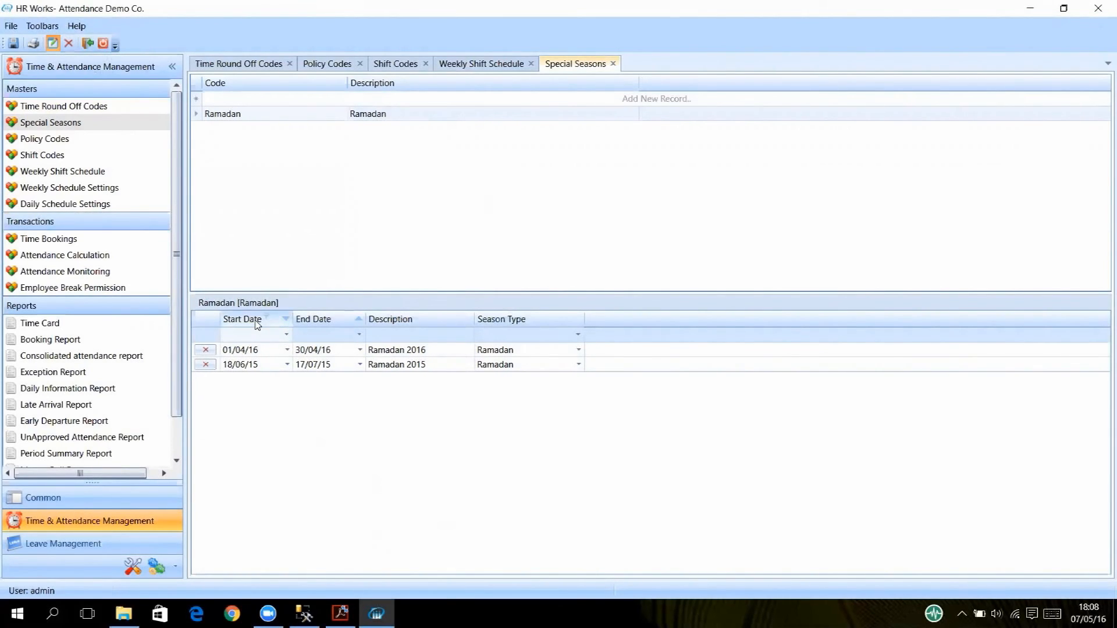
click(256, 323)
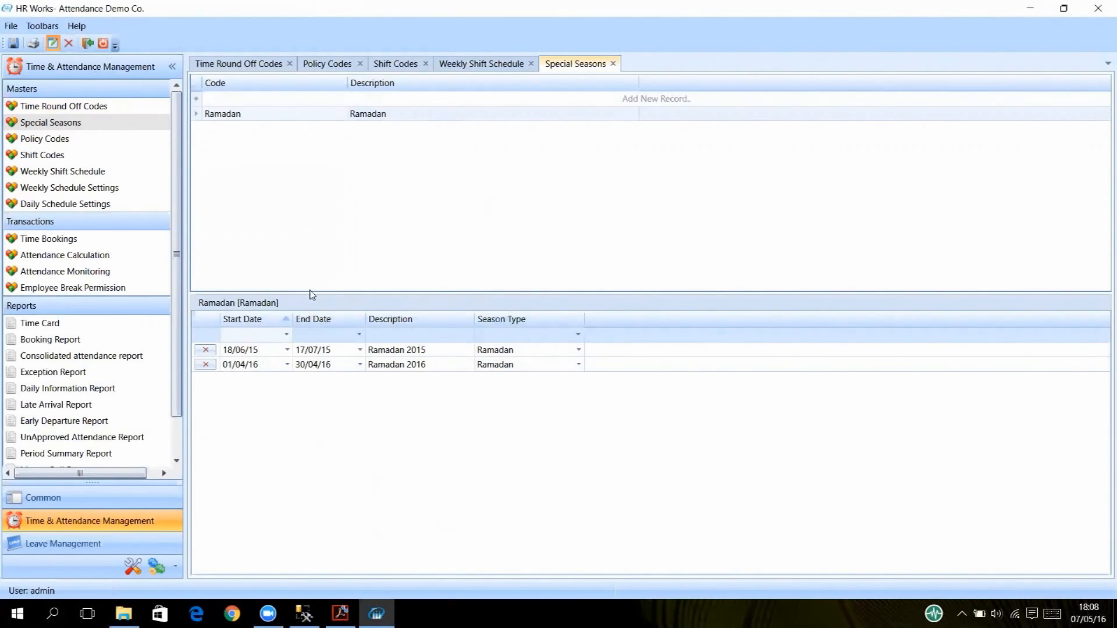
click(50, 155)
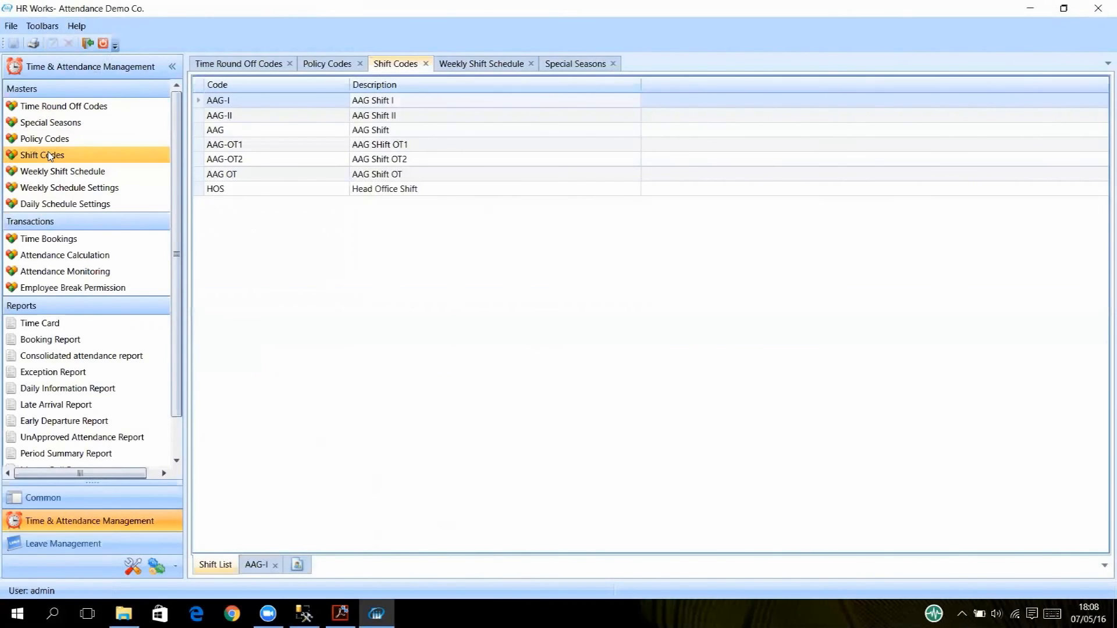
Show AAG-I's Ramadan entry: 12:00 PM to 02:00 PM, 5-hour shift from 18/06/15, 30-minute break.
double_click(274, 108)
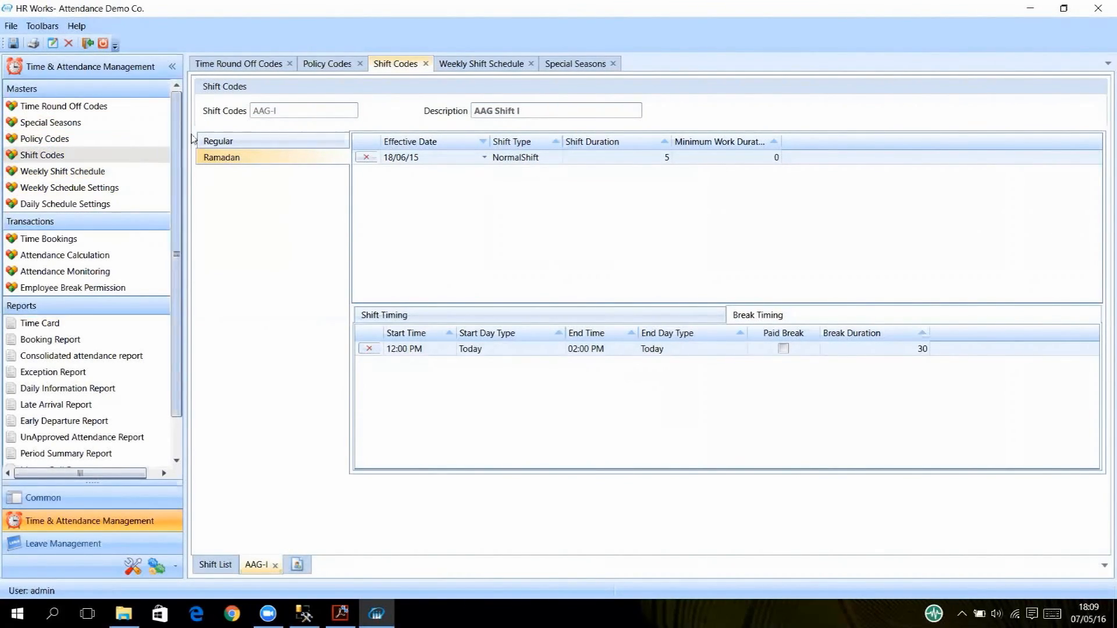
Check AAG 5 Days (AAG Shift, FRI-SAT off), then view Weekly Off Types FRI and FRI-SAT.
click(109, 172)
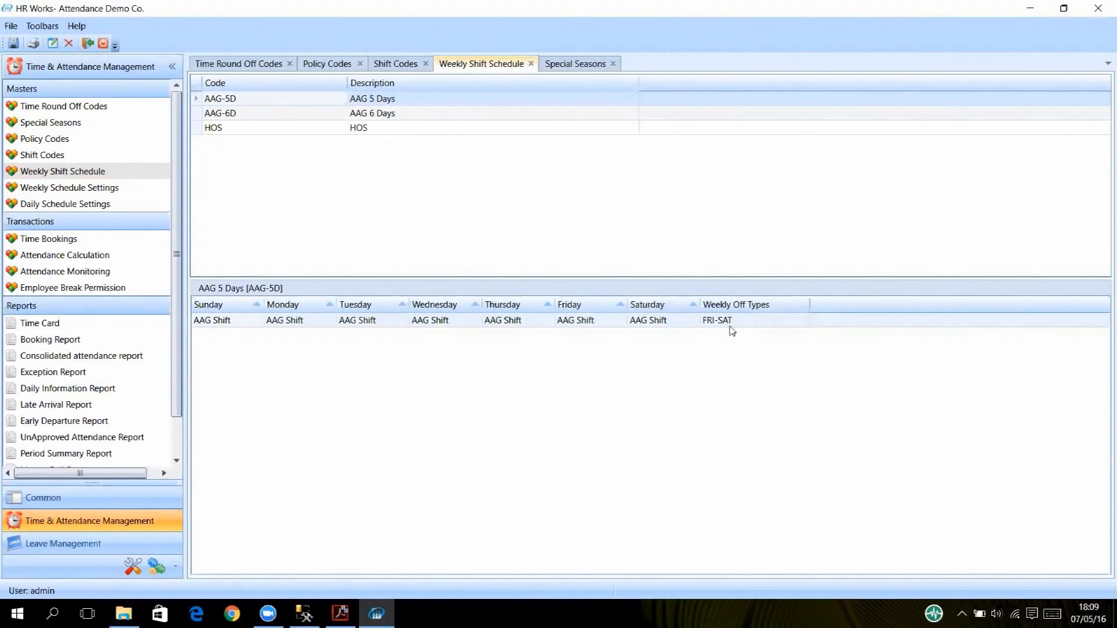
click(63, 497)
Open the FRI-SAT weekly off type from the Weekly Off Types list and view its off days.
click(49, 123)
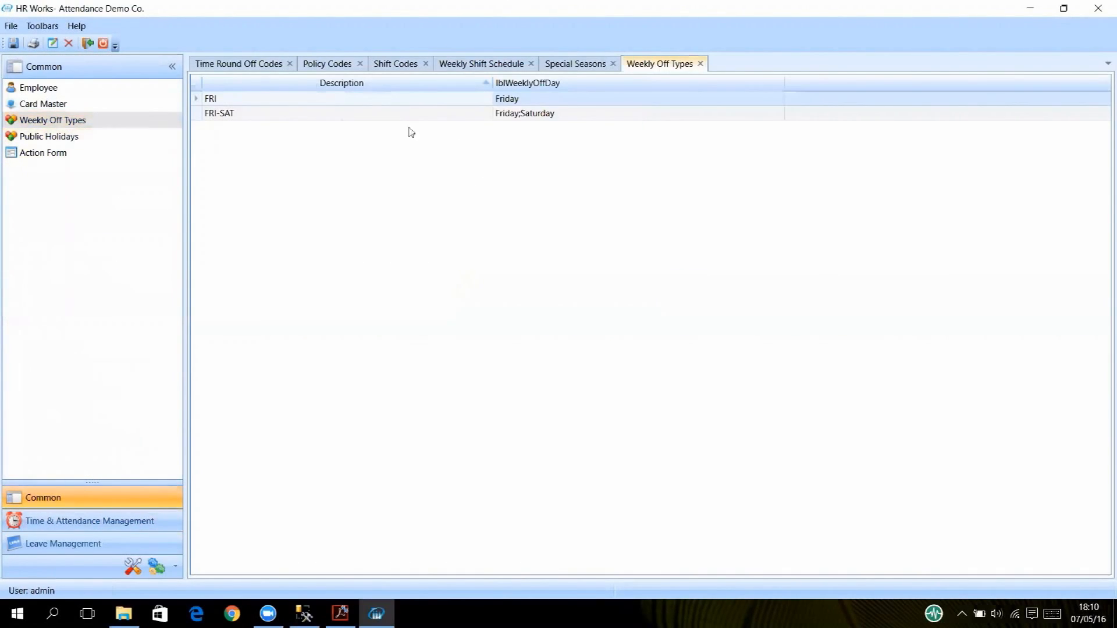
click(233, 114)
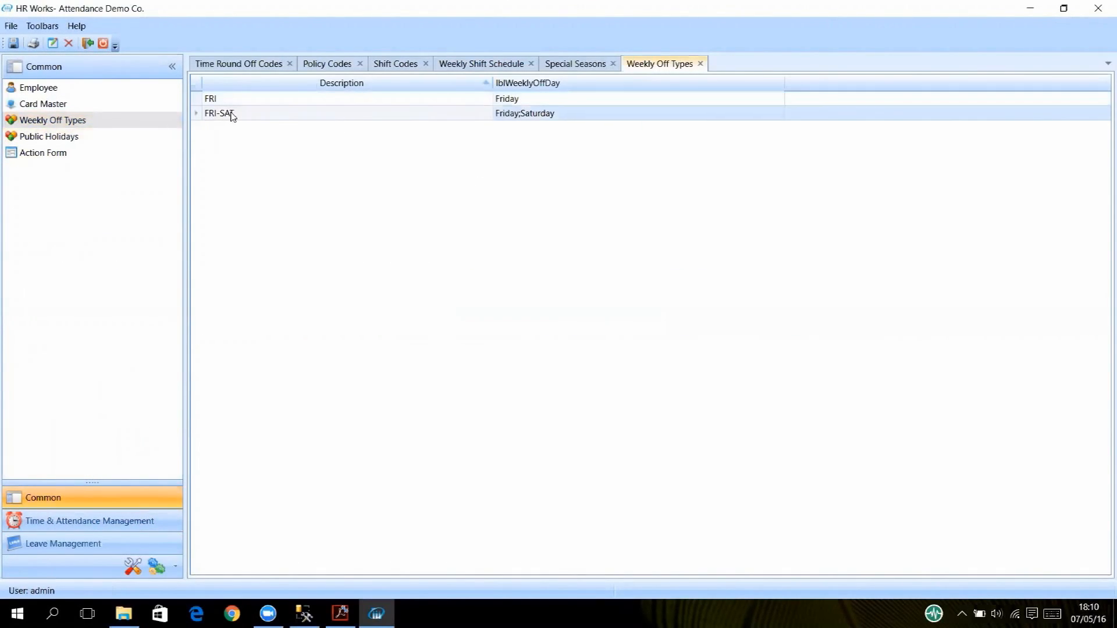
click(52, 44)
click(592, 133)
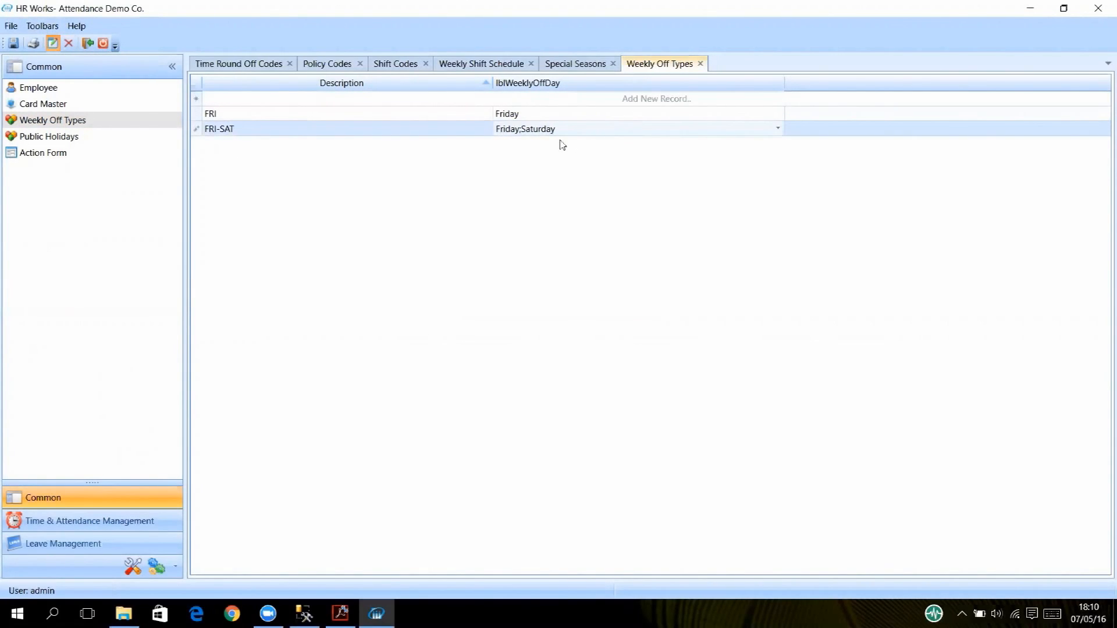
Leave HR Works via Special Seasons and Time & Attendance Management for the page 8 activity diagram PDF.
click(568, 69)
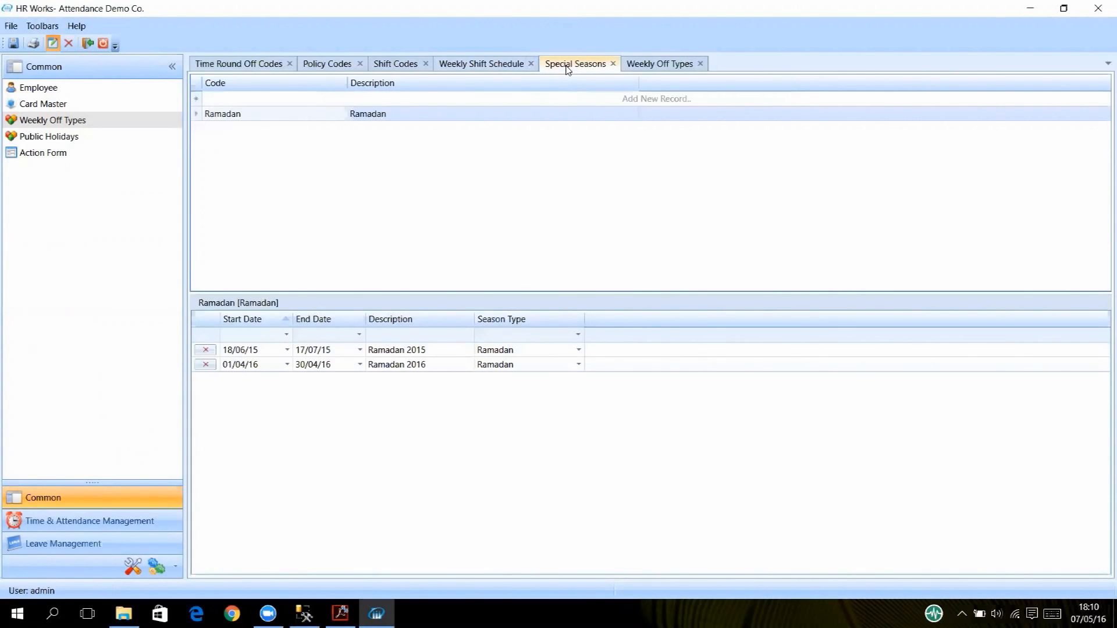
click(85, 523)
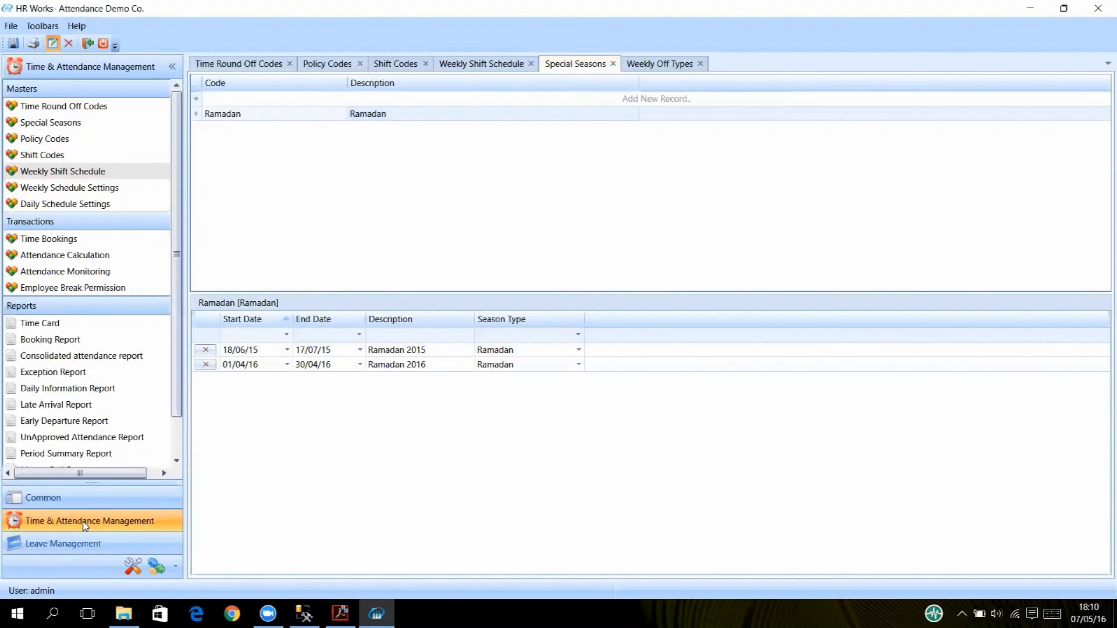
click(341, 613)
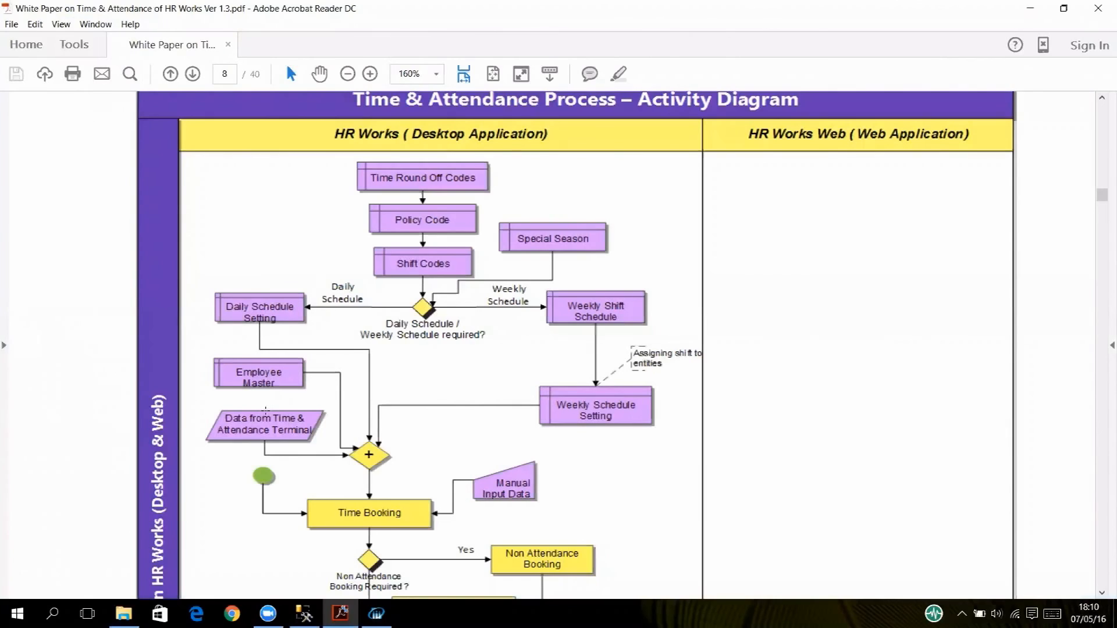